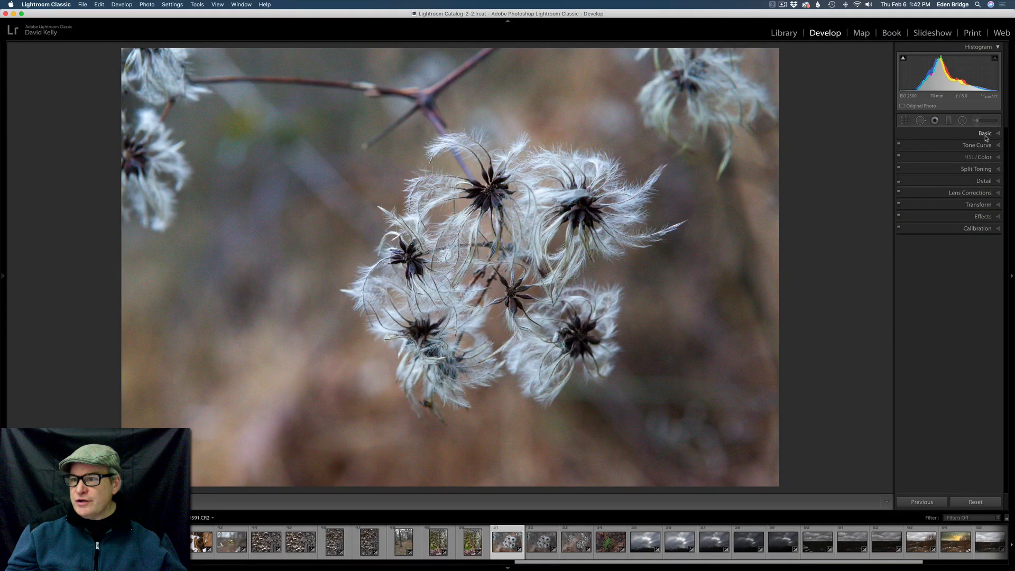
# - Review the photo's Basic, Detail and Lens Corrections settings in the Develop module
pyautogui.click(985, 134)
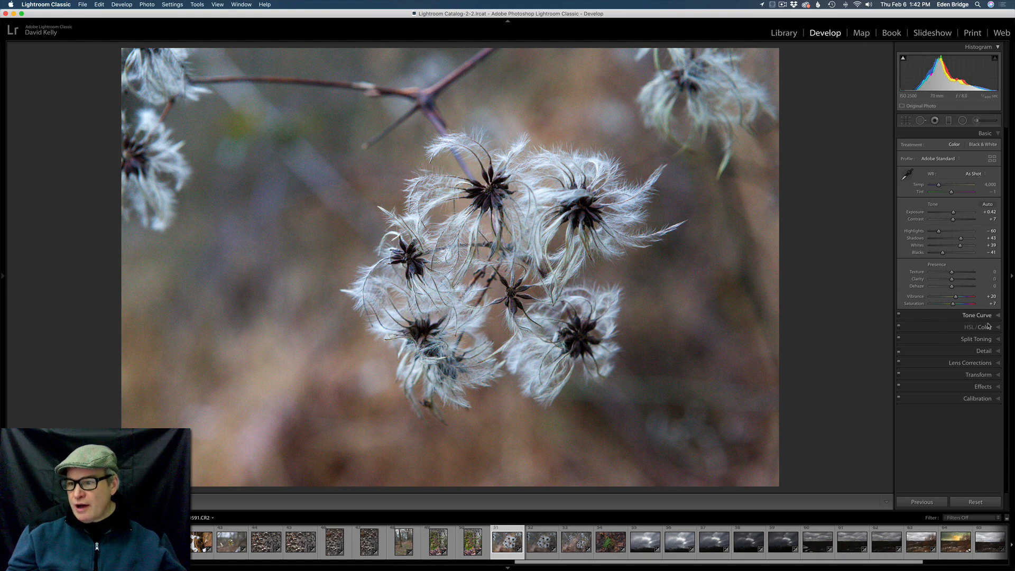
pyautogui.click(984, 351)
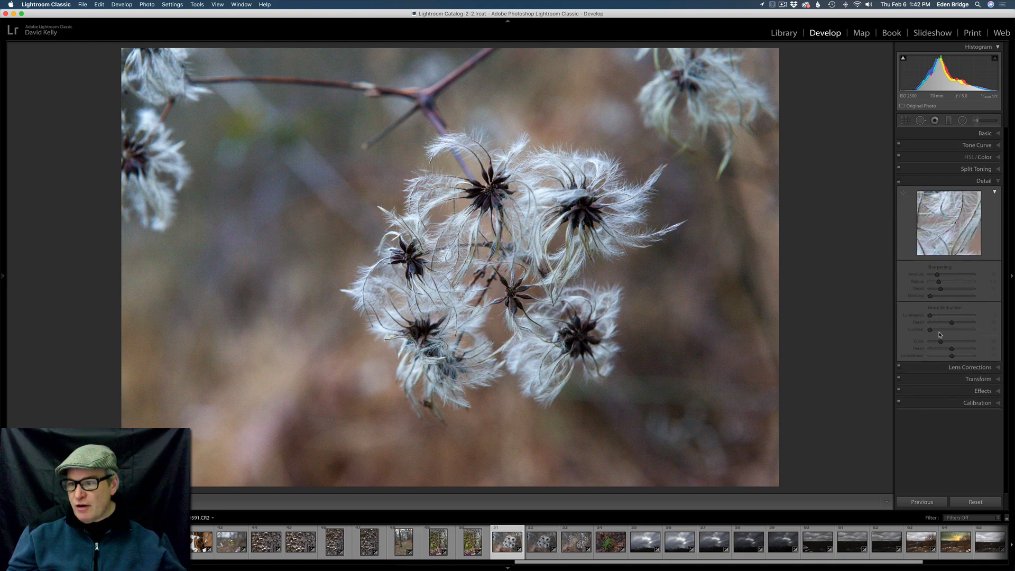
pyautogui.click(973, 181)
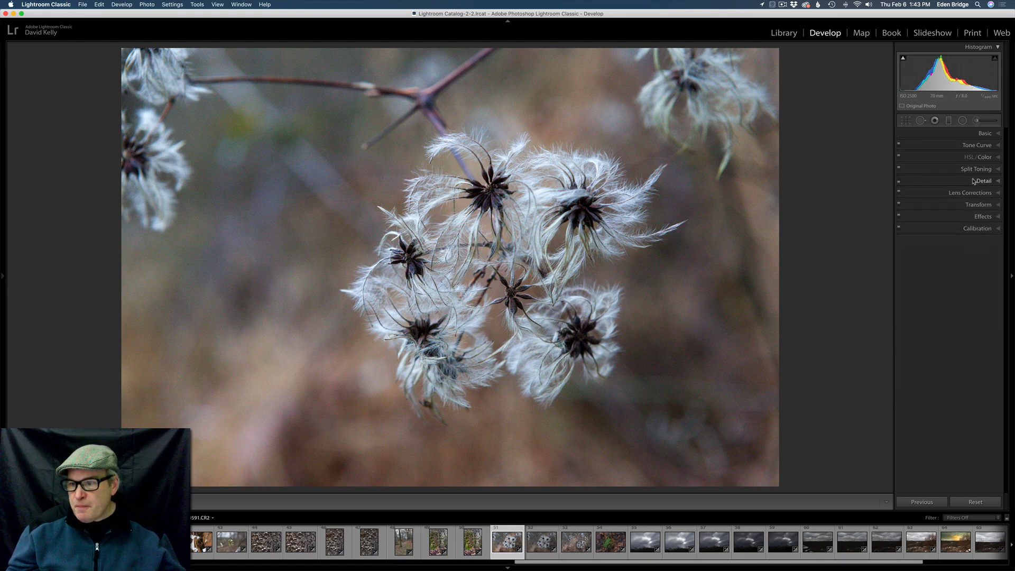
pyautogui.click(976, 193)
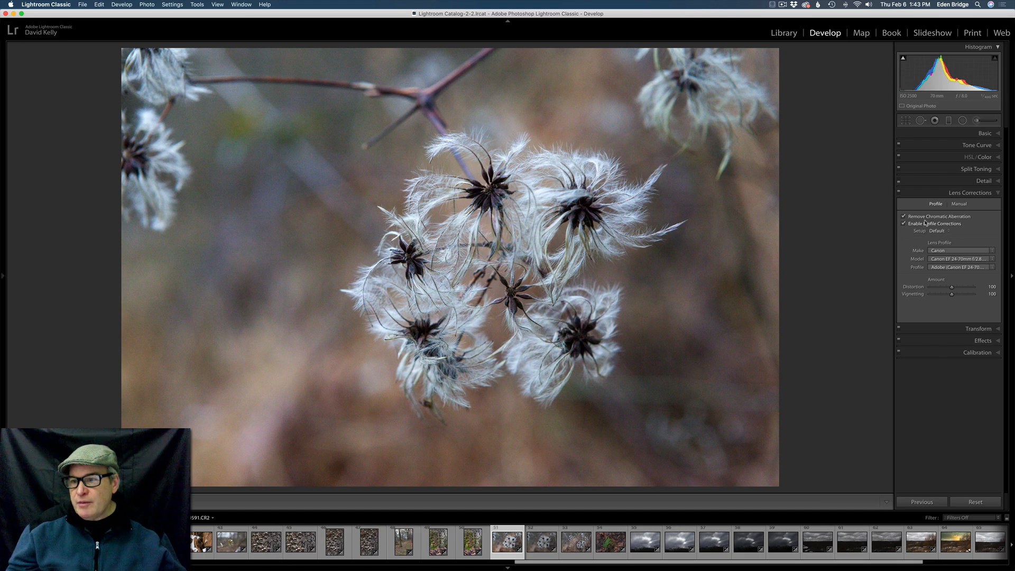
pyautogui.click(973, 193)
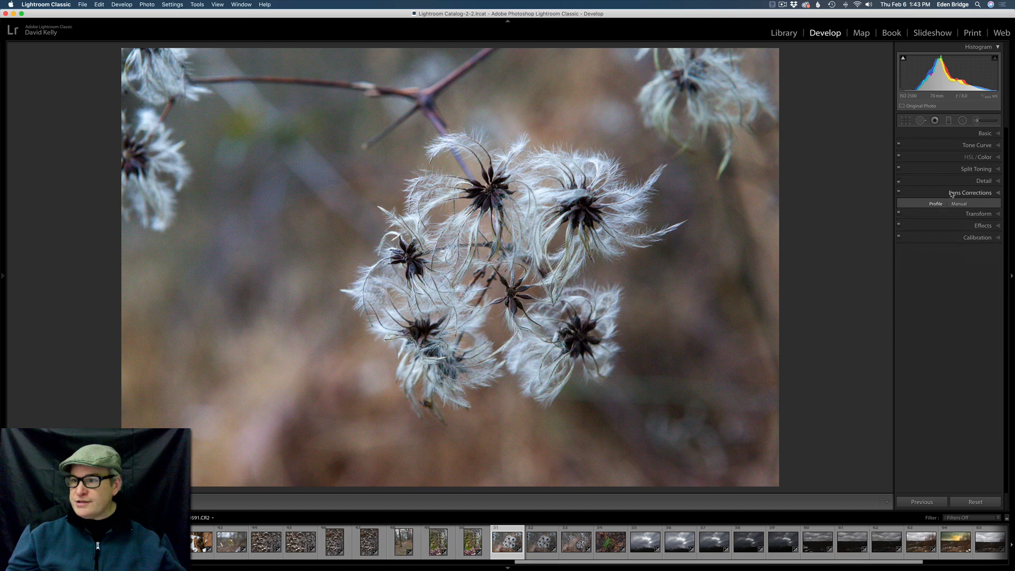
pyautogui.click(979, 134)
# - Switch to the Library module and inspect the noise around the central seed head up close, returning to the full view
pyautogui.click(792, 34)
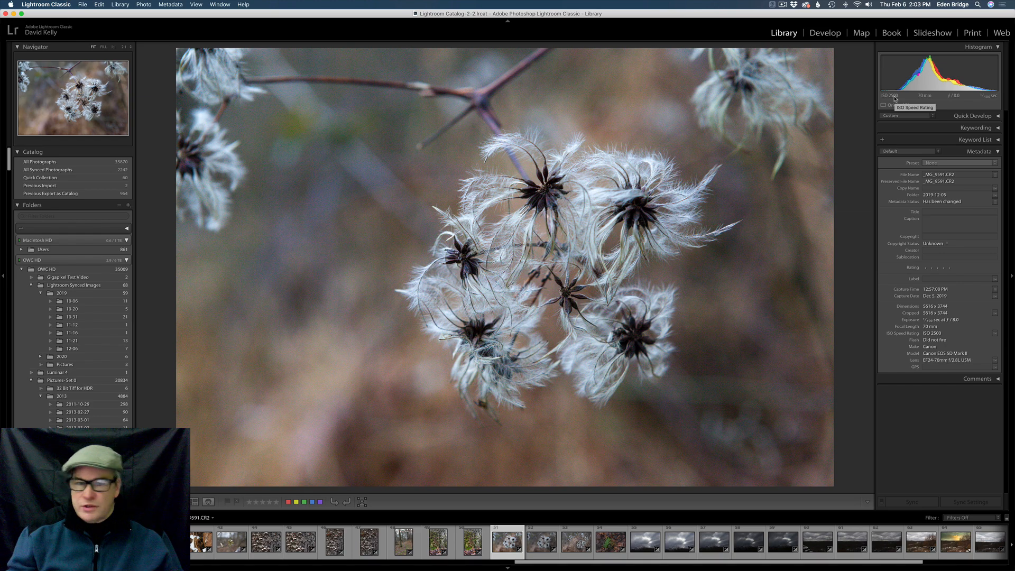
pyautogui.click(564, 285)
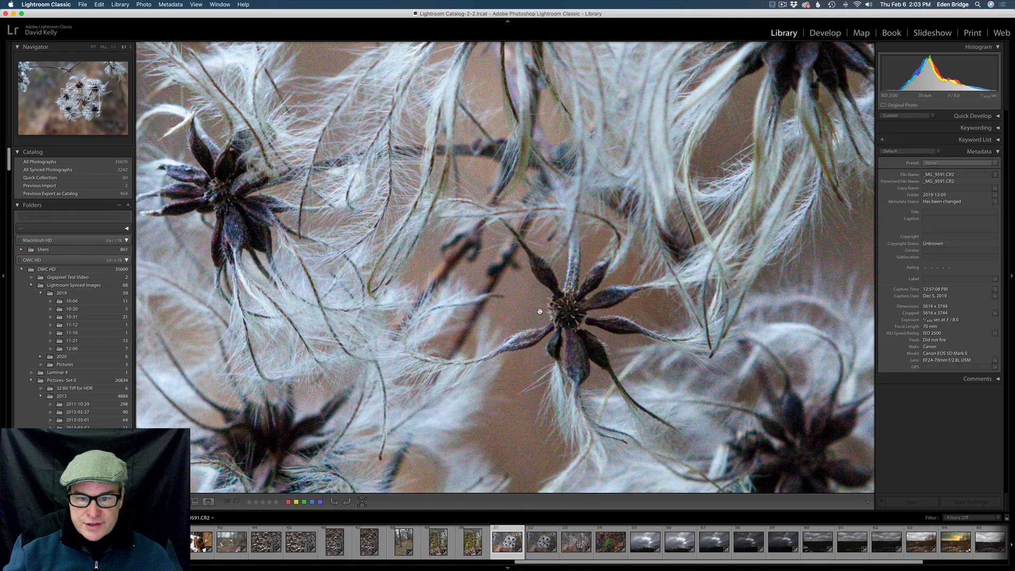
pyautogui.click(569, 310)
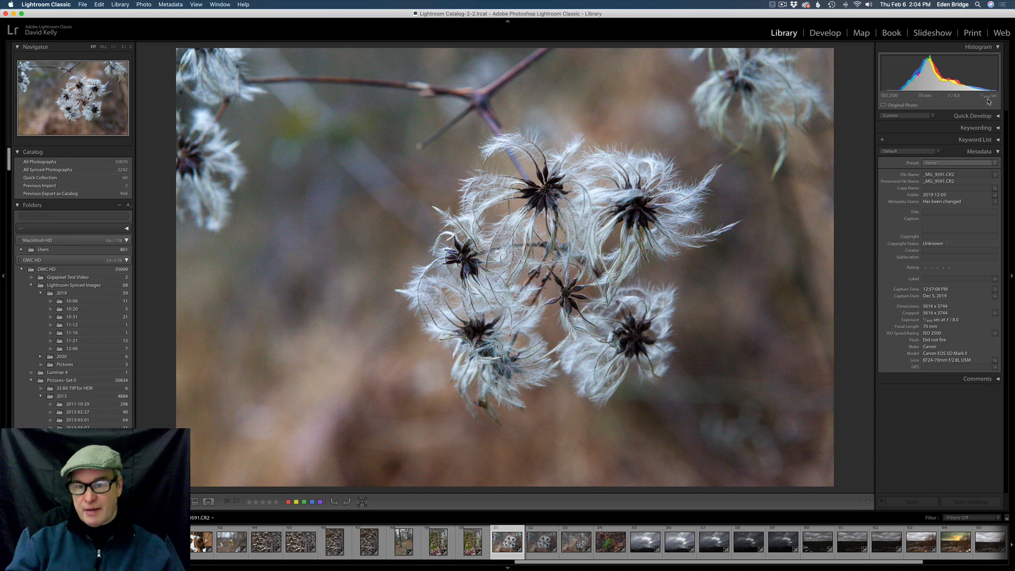
# - Open a copy of the photo with Lightroom adjustments in Topaz DeNoise AI as a 16-bit ProPhoto RGB TIFF
pyautogui.rightClick(545, 229)
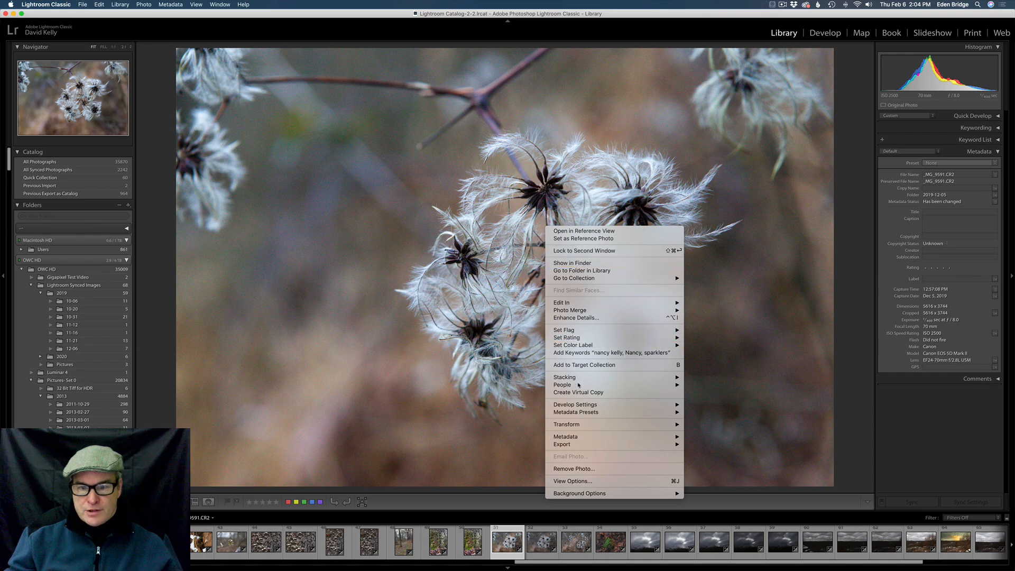
pyautogui.moveTo(657, 301)
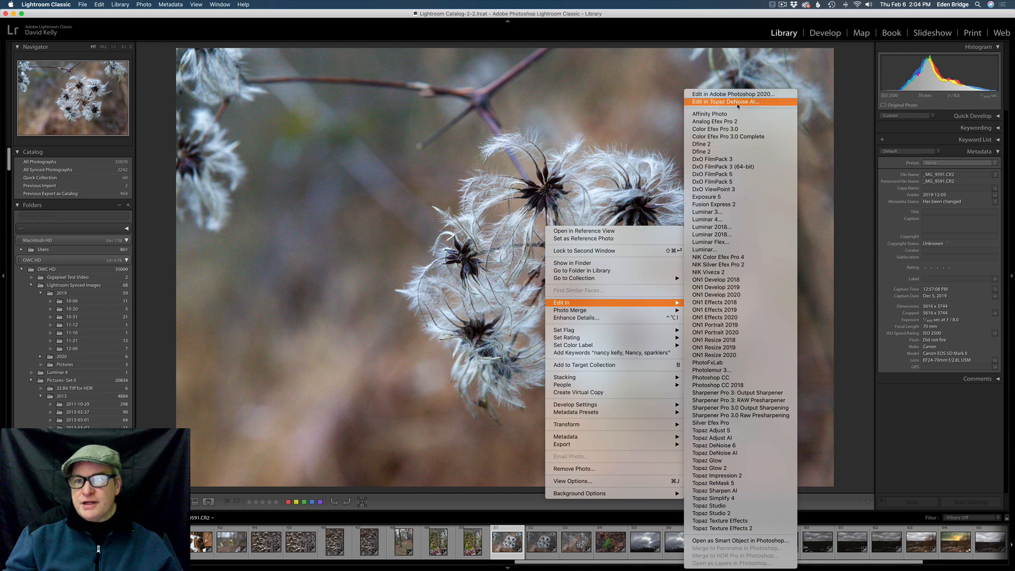
pyautogui.click(738, 103)
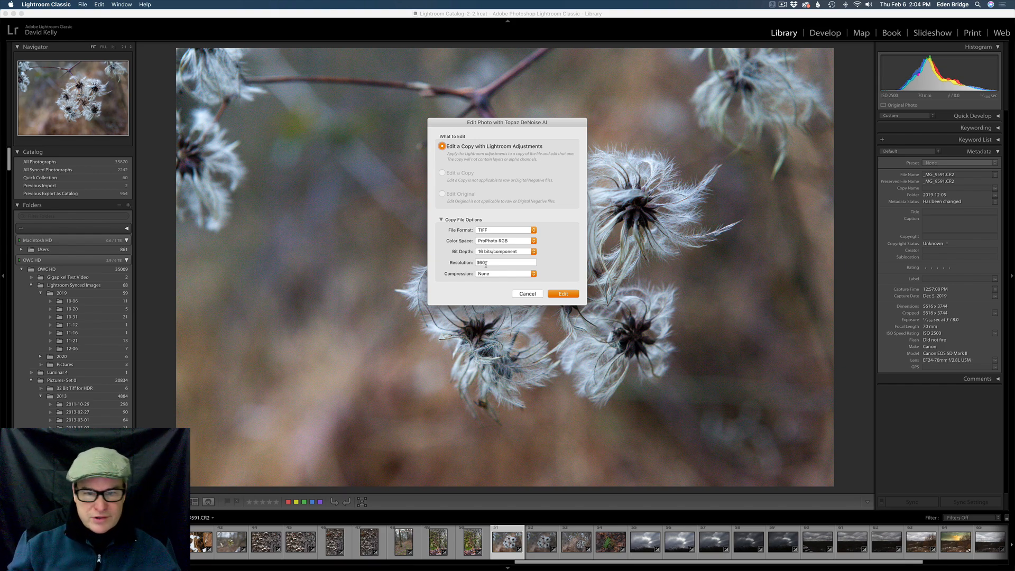
pyautogui.click(564, 294)
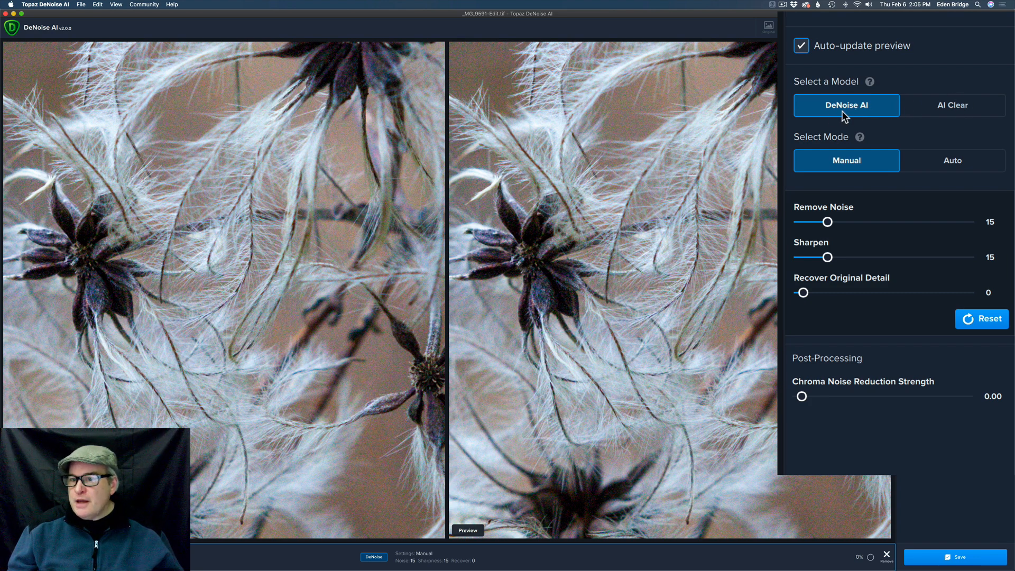
# - Select the AI Clear model and compare its result with the original in single view, then return to split view
pyautogui.click(965, 110)
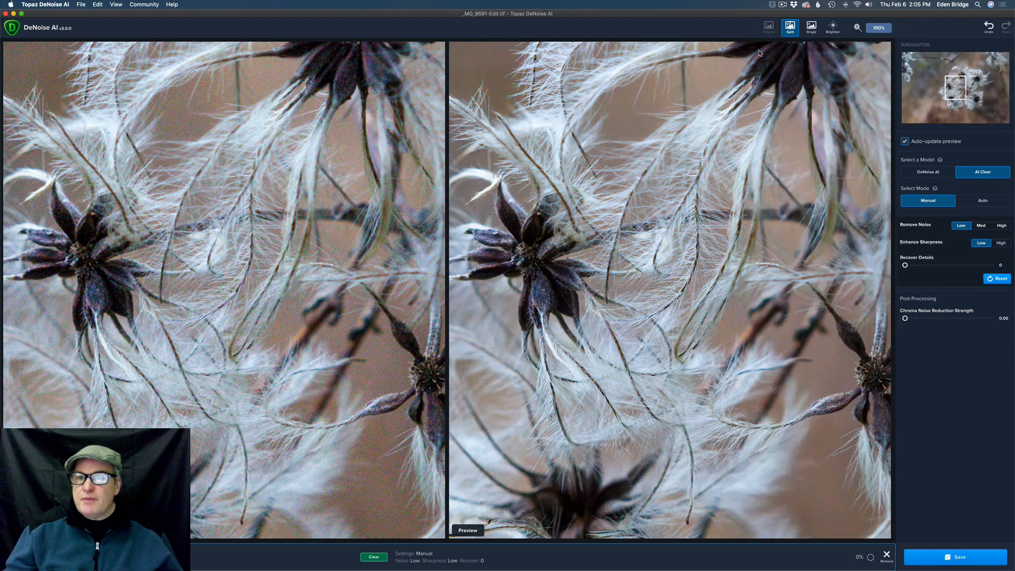
pyautogui.click(813, 27)
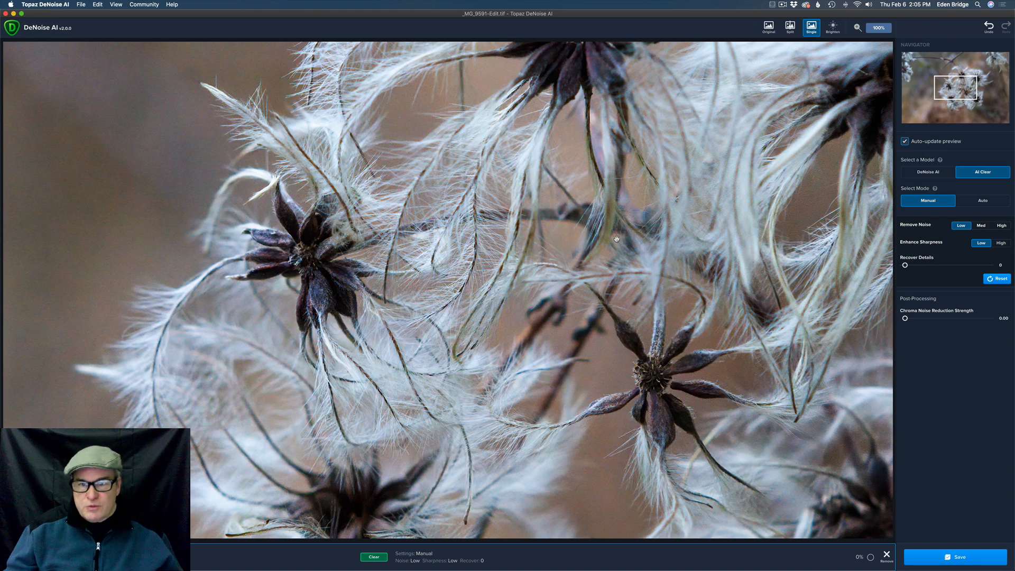
pyautogui.click(769, 28)
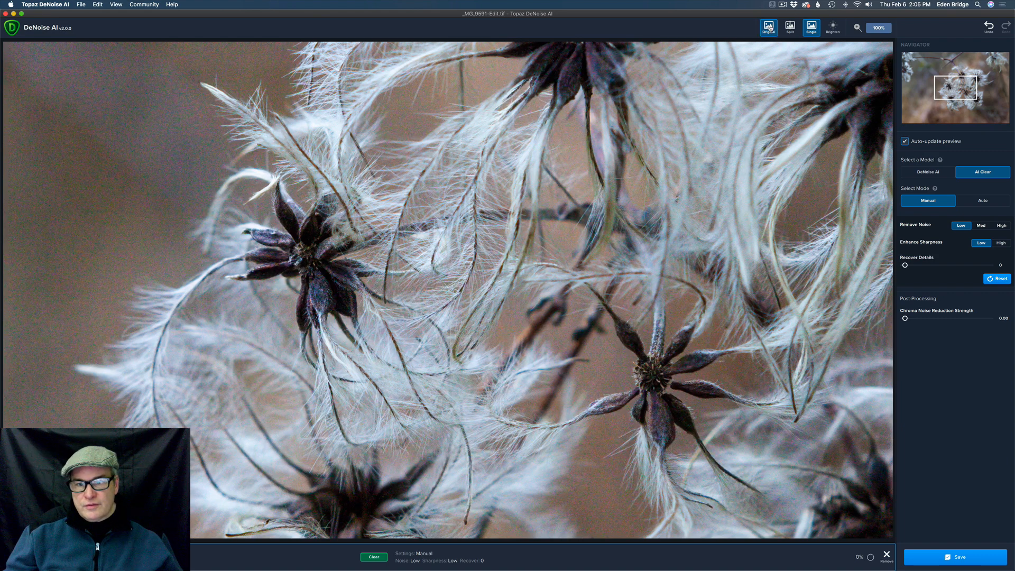
pyautogui.click(769, 28)
pyautogui.click(770, 28)
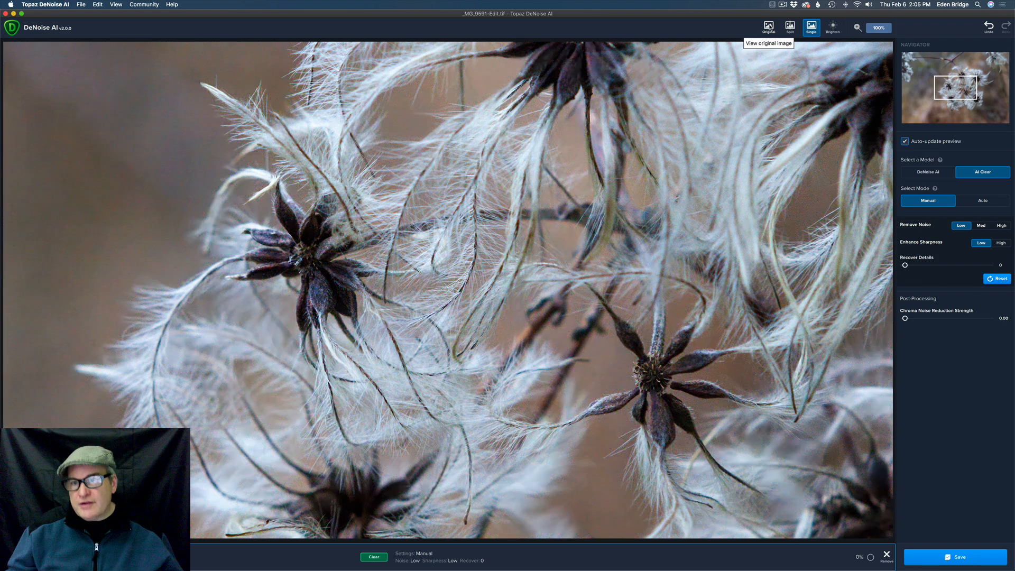
pyautogui.click(790, 27)
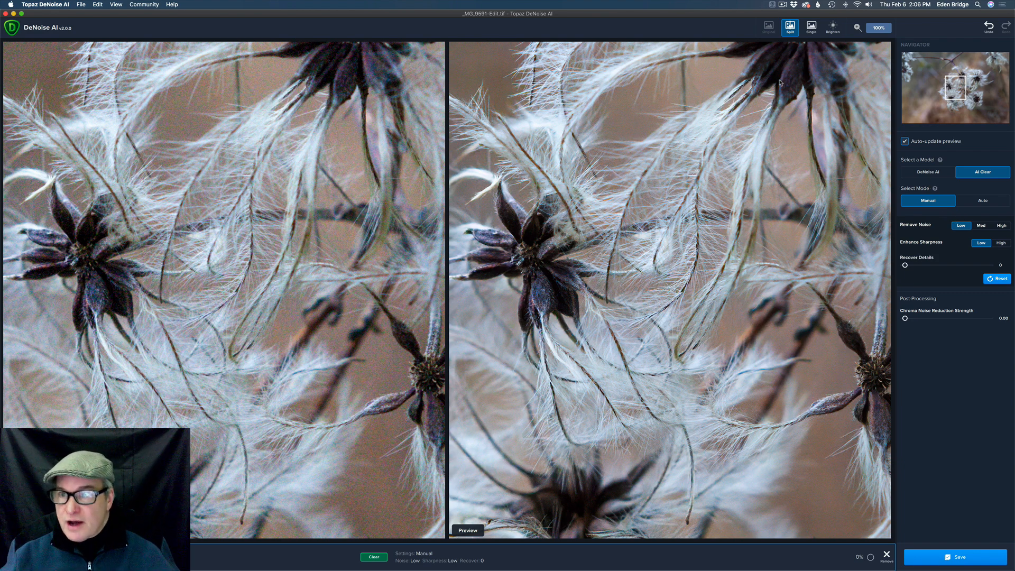
# - Compare the Med and High noise removal levels at 200% zoom and set Remove Noise to Med
pyautogui.click(881, 29)
pyautogui.click(907, 51)
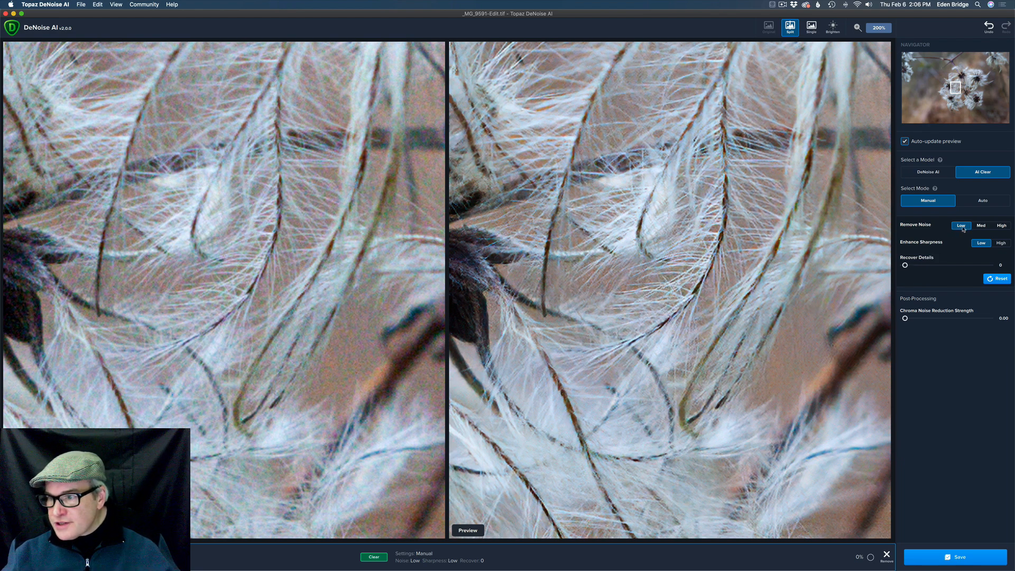
pyautogui.click(982, 226)
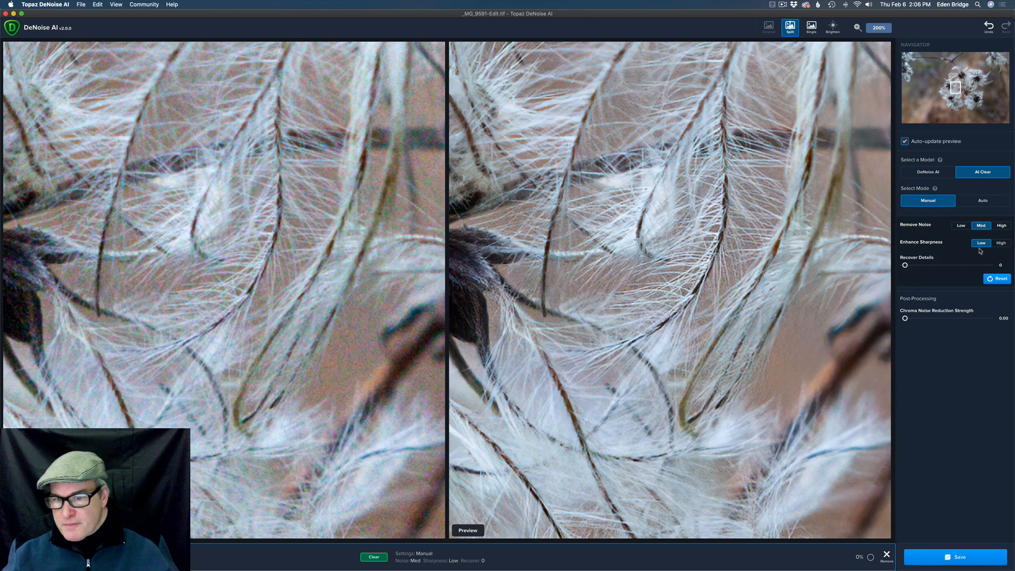
pyautogui.click(1002, 225)
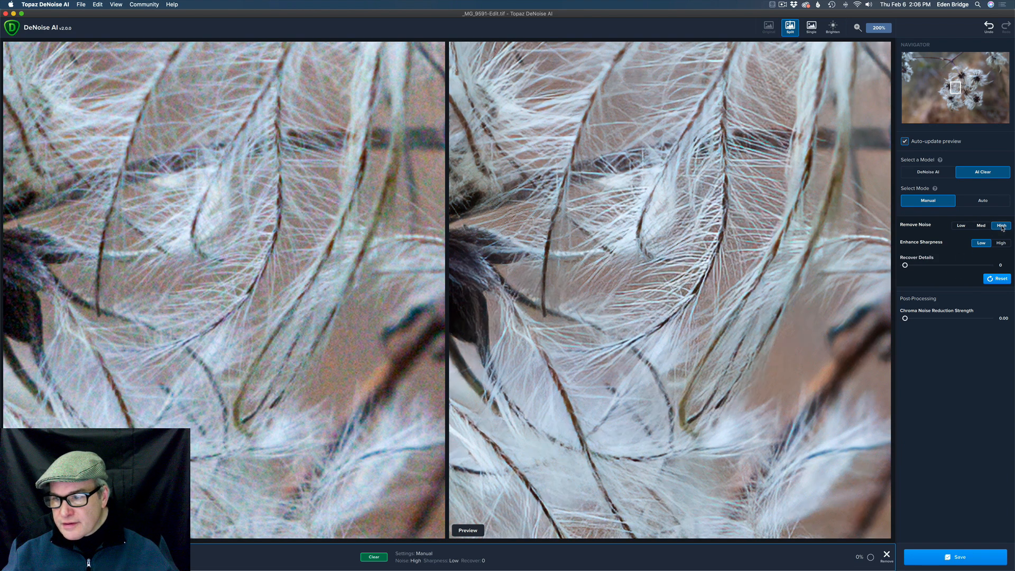
pyautogui.click(982, 226)
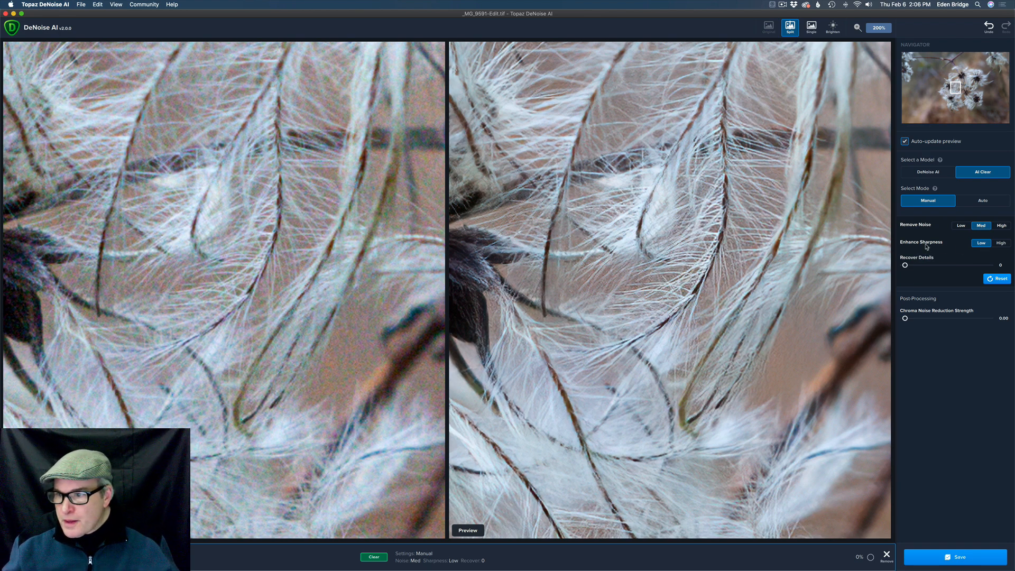
# - Compare Low and High sharpness on the central seed head at 200% and 100% zoom, and set Enhance Sharpness to High
pyautogui.moveTo(955, 87); pyautogui.dragTo(966, 92)
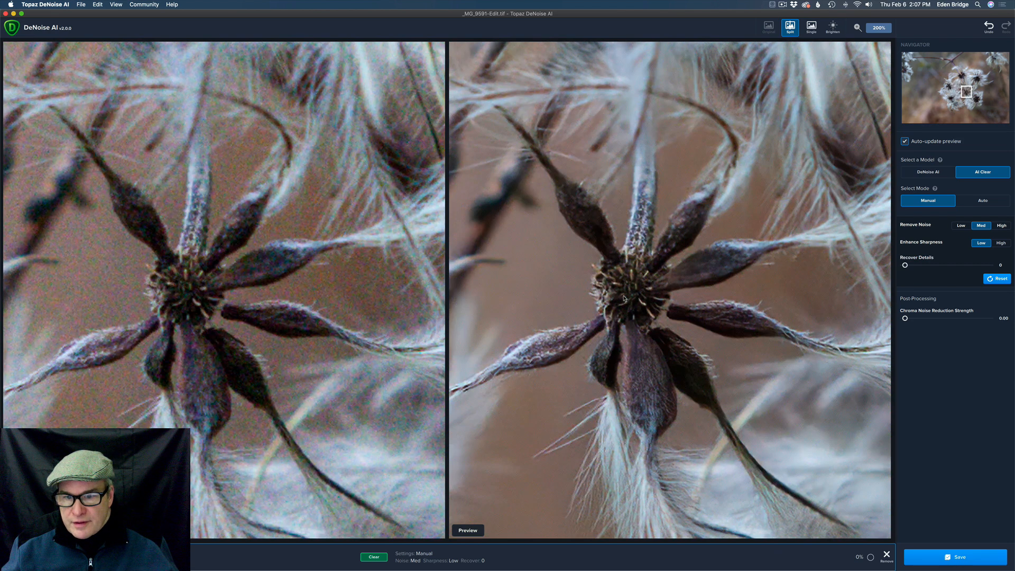
pyautogui.click(1002, 243)
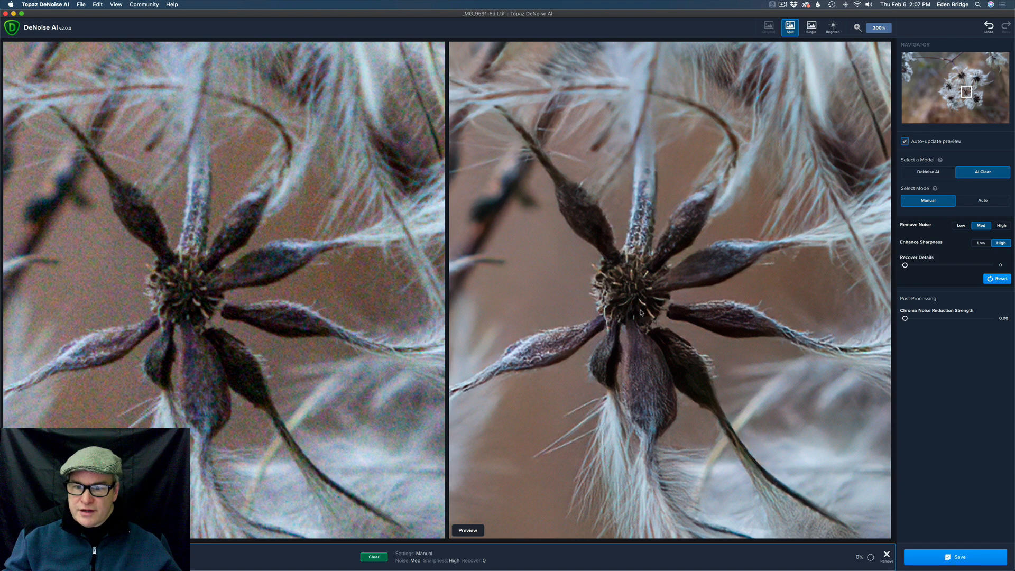
pyautogui.click(879, 27)
pyautogui.click(901, 42)
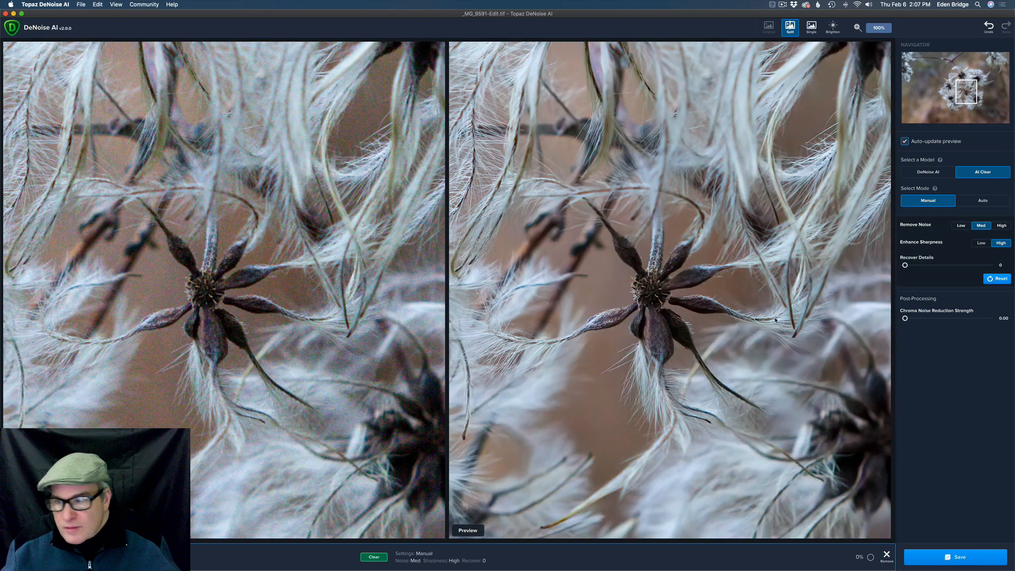
pyautogui.click(981, 242)
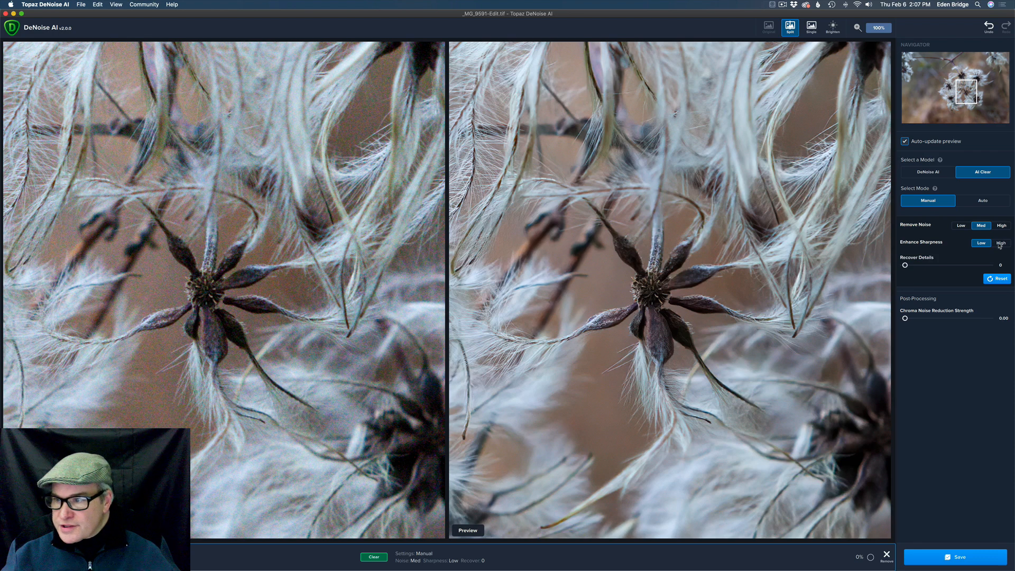
pyautogui.click(1000, 244)
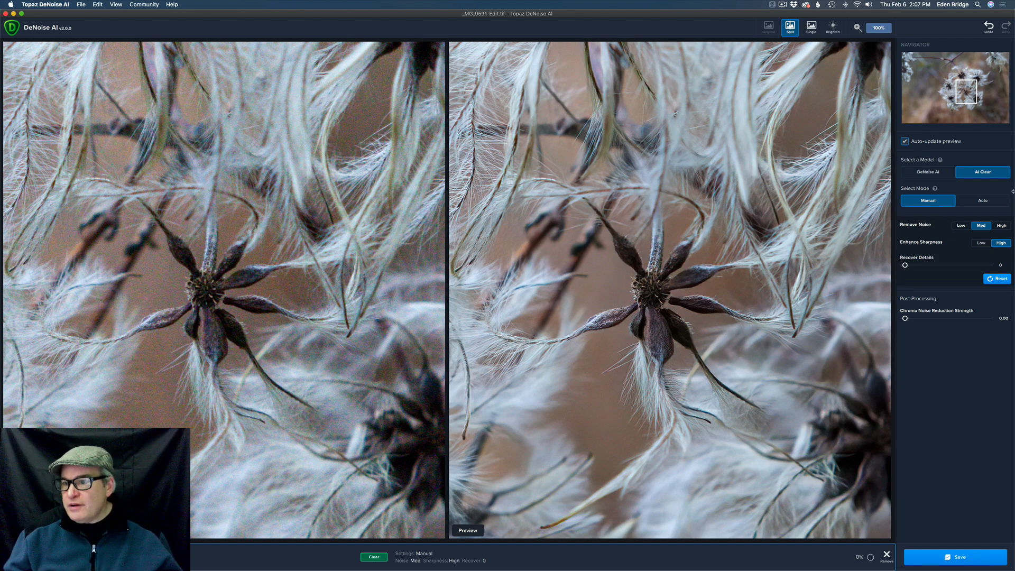
# - Set the AI Clear model to Auto mode and save the denoised photo back to Lightroom
pyautogui.click(985, 201)
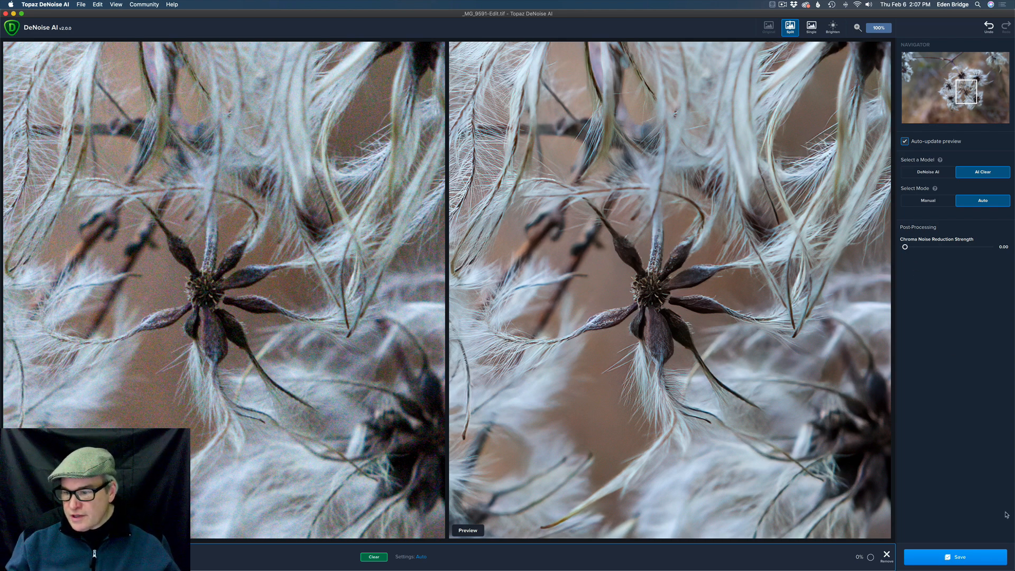
pyautogui.click(967, 559)
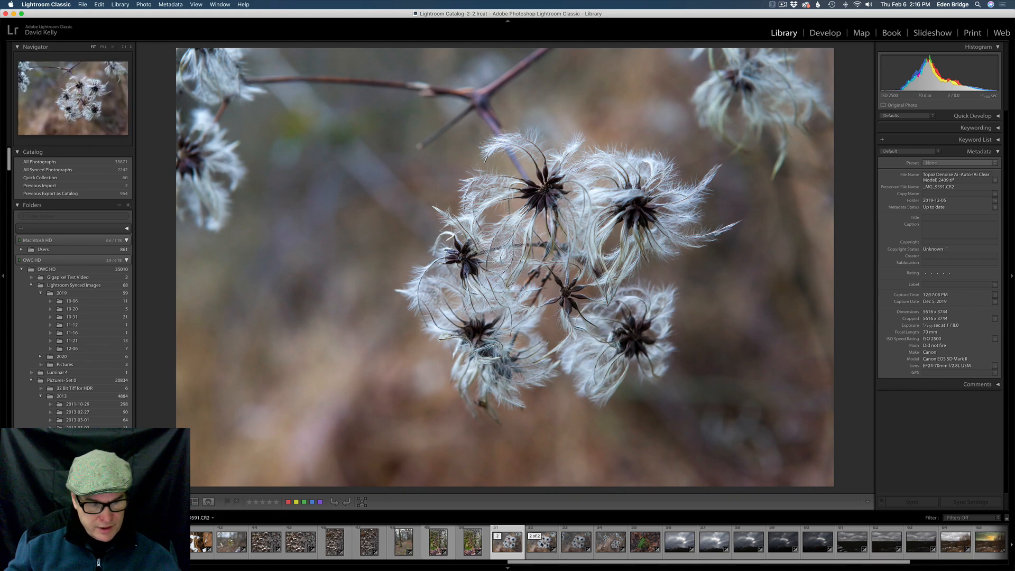
# - Select the original _MG_9591.CR2 and open another copy with Lightroom adjustments in Topaz DeNoise AI
pyautogui.click(541, 538)
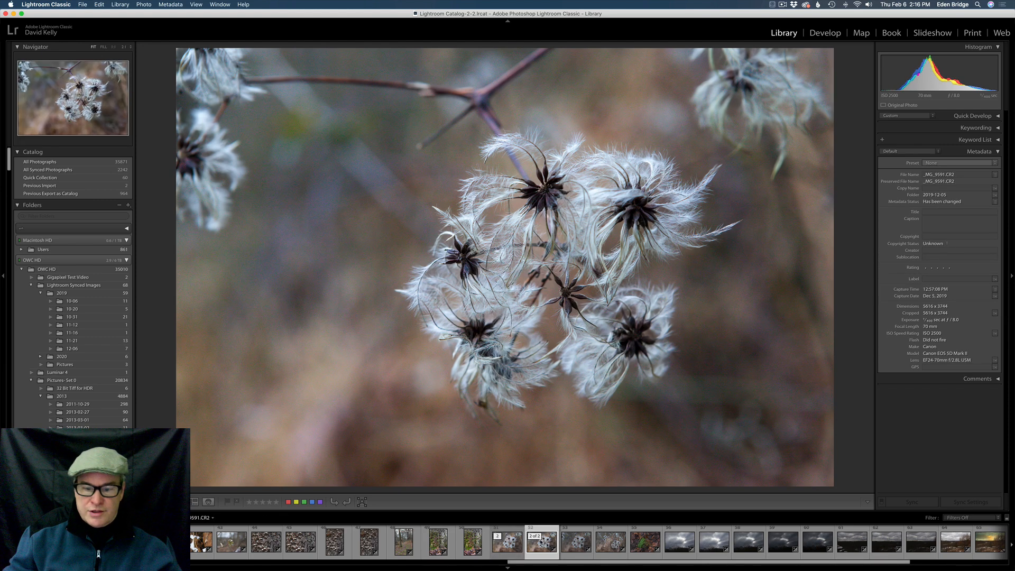
pyautogui.rightClick(543, 245)
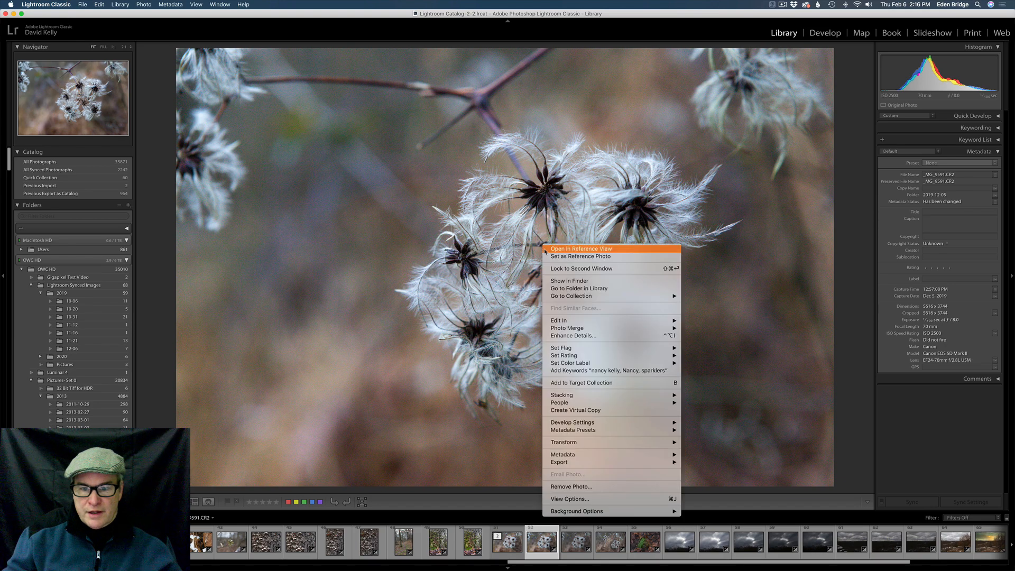
pyautogui.moveTo(635, 320)
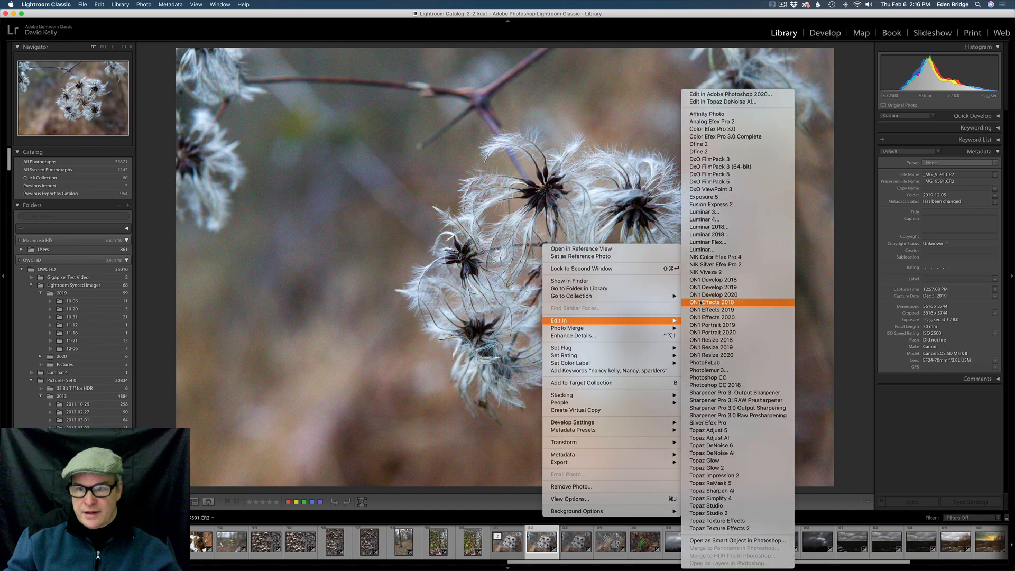
pyautogui.click(729, 102)
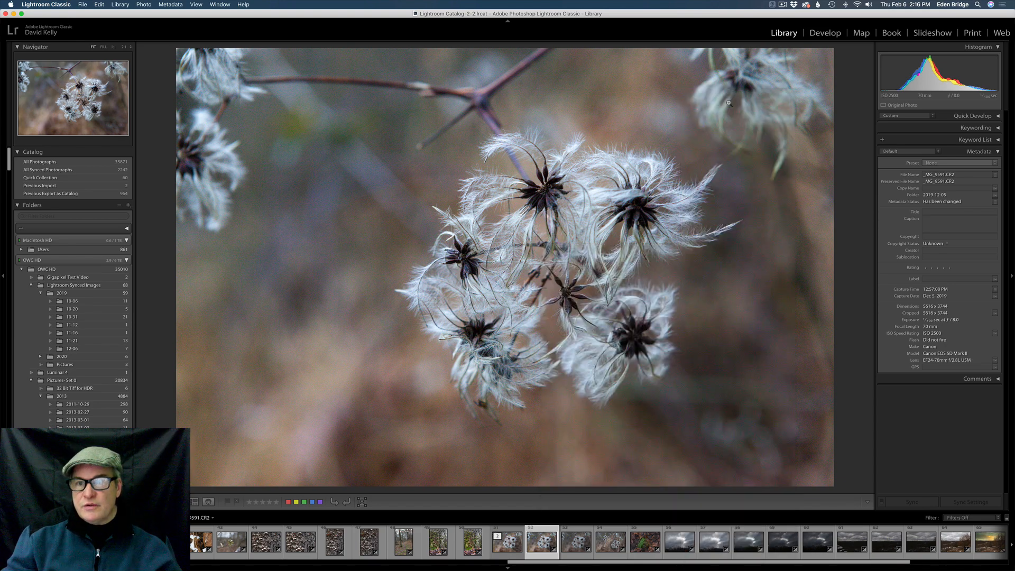
pyautogui.click(563, 294)
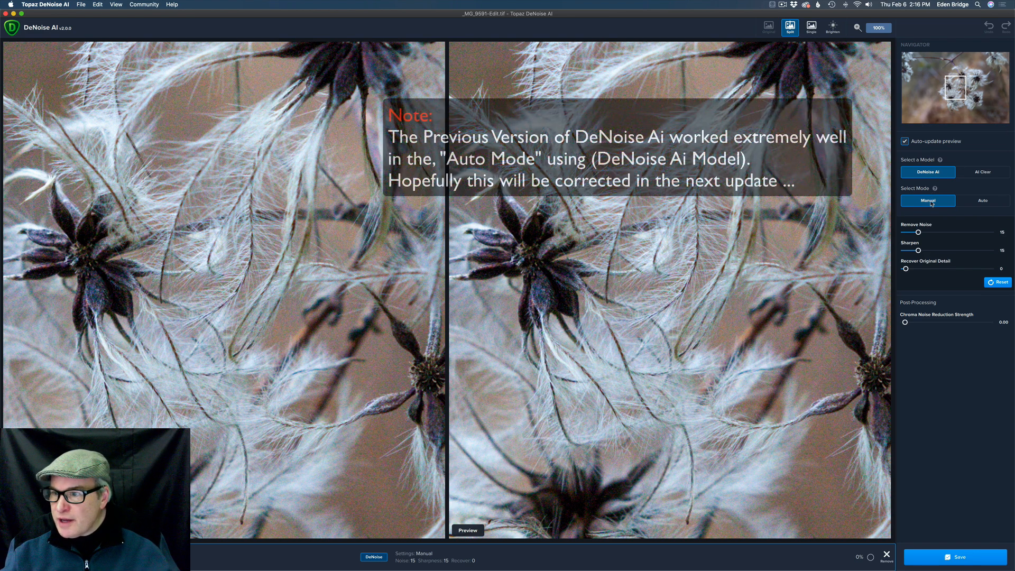
# - Set the DeNoise AI model to Auto mode and preview its effect on the central seed head
pyautogui.click(993, 201)
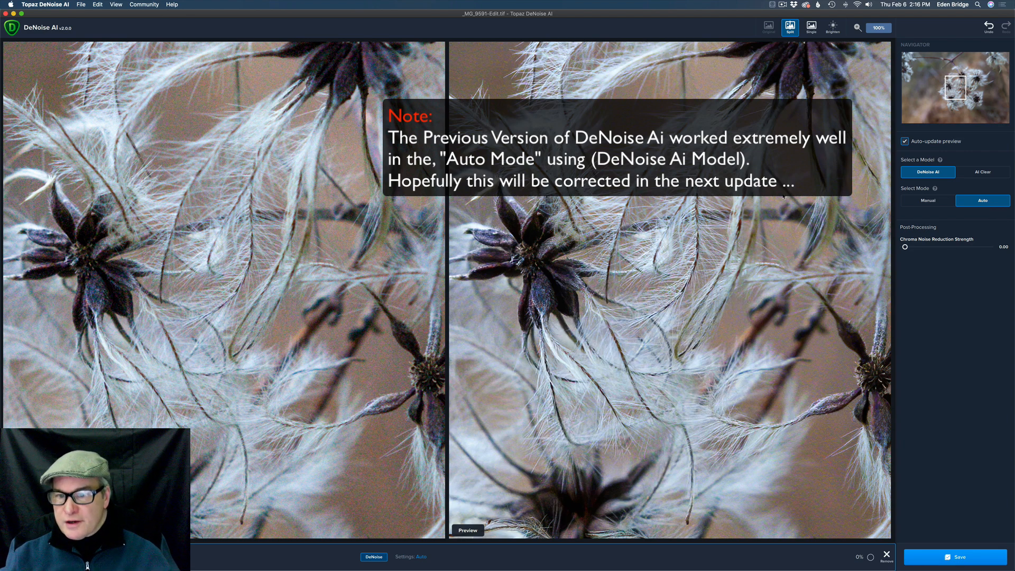
pyautogui.moveTo(956, 88)
pyautogui.mouseDown()
pyautogui.moveTo(947, 86)
pyautogui.moveTo(968, 91)
pyautogui.mouseUp()
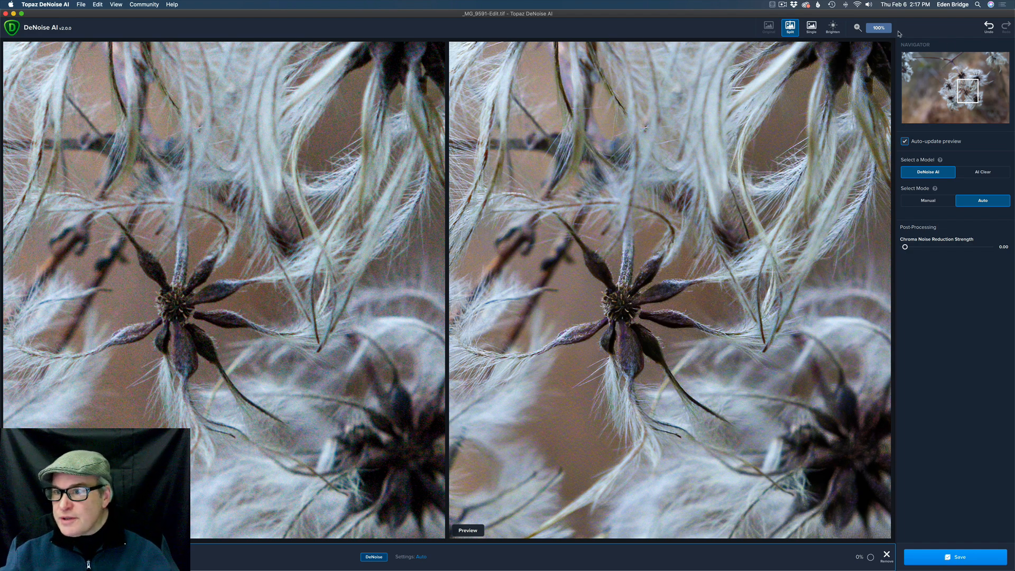
# - Inspect the DeNoise AI Auto result on the central seed head at 200% zoom, then return to 100%
pyautogui.click(882, 28)
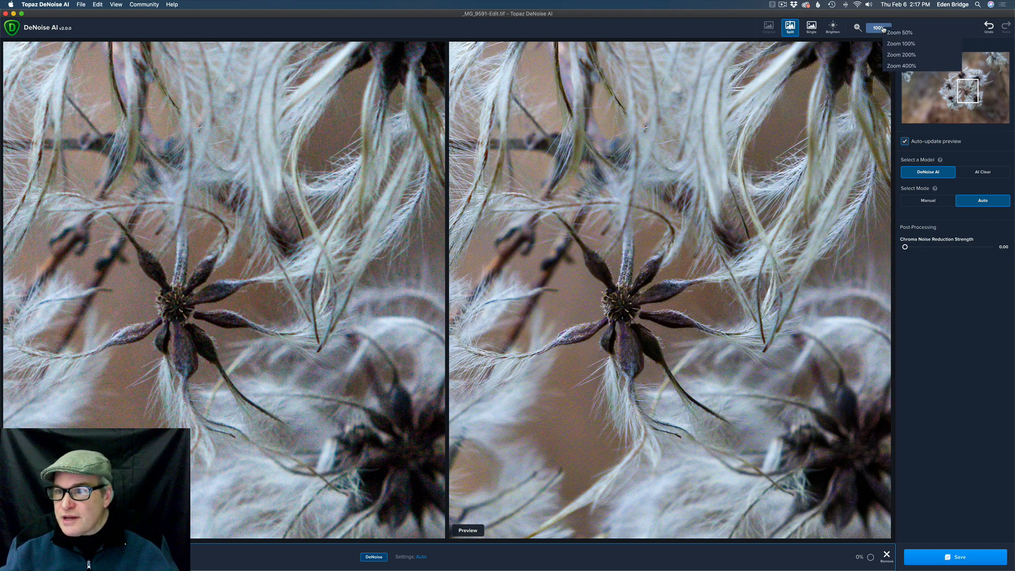
pyautogui.click(899, 56)
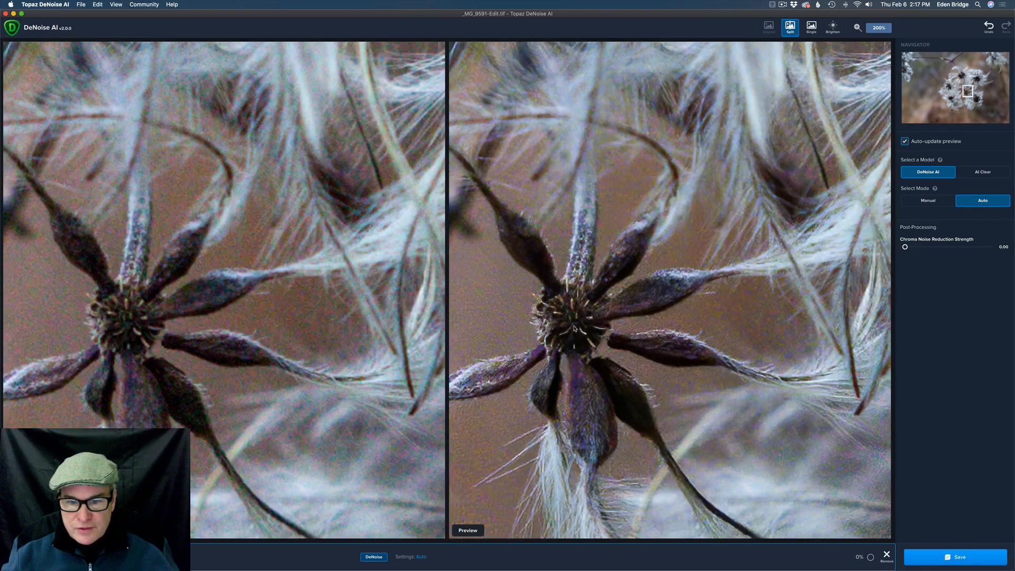
pyautogui.click(964, 89)
pyautogui.moveTo(964, 88); pyautogui.dragTo(967, 92)
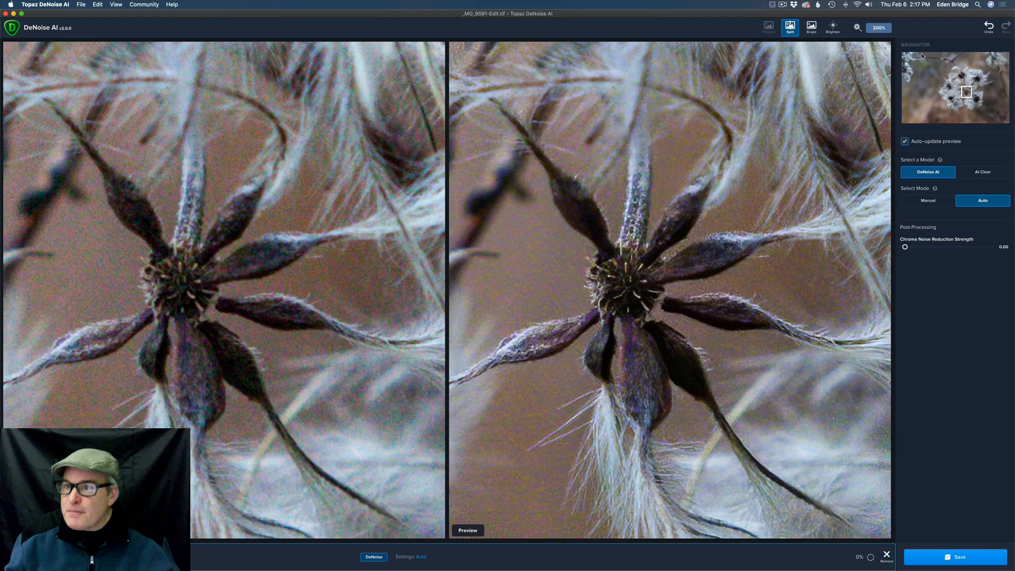
pyautogui.click(886, 32)
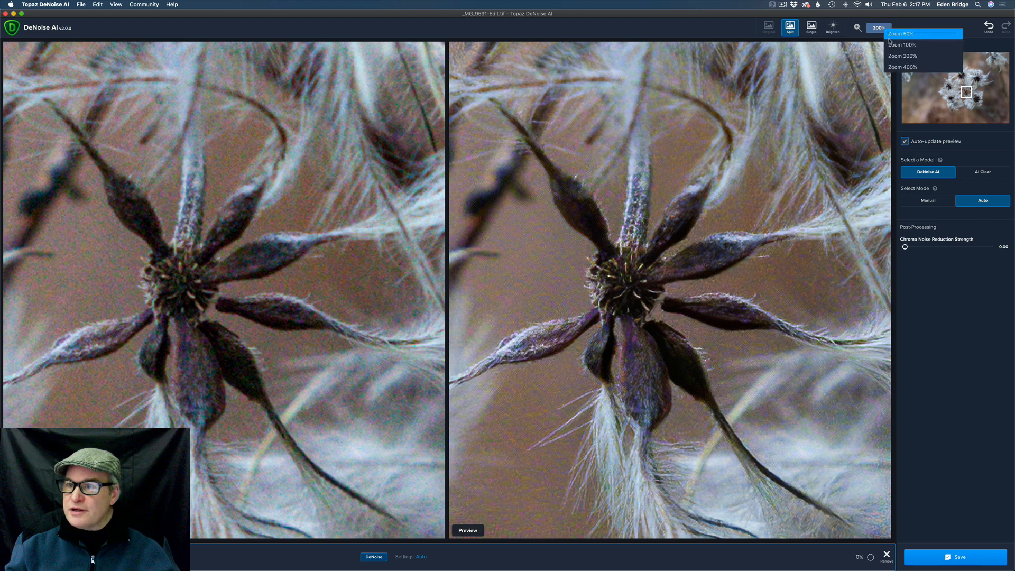
pyautogui.click(894, 44)
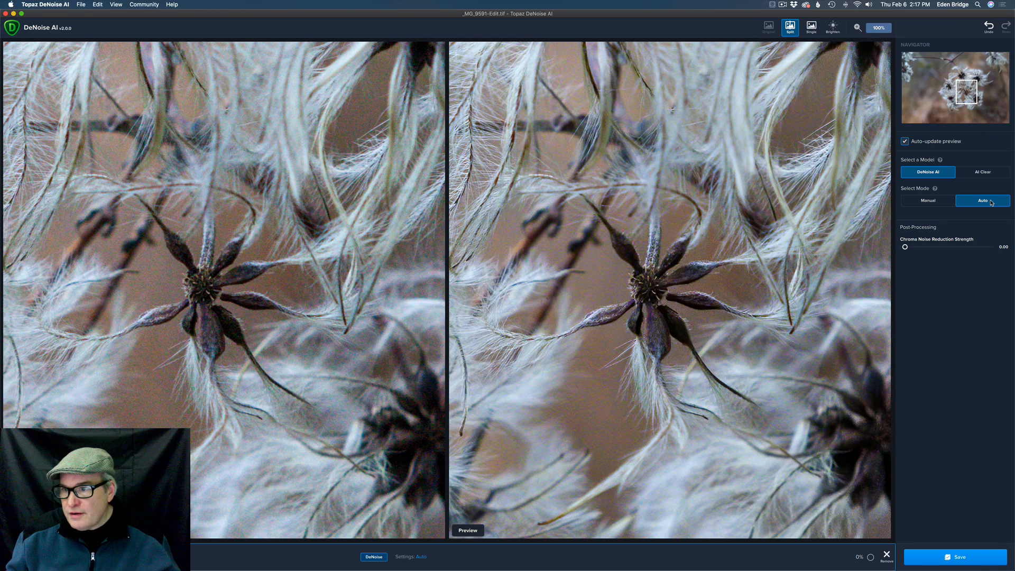
# - Switch the DeNoise AI model to Manual mode and set Chroma Noise Reduction Strength to 0.08
pyautogui.click(933, 201)
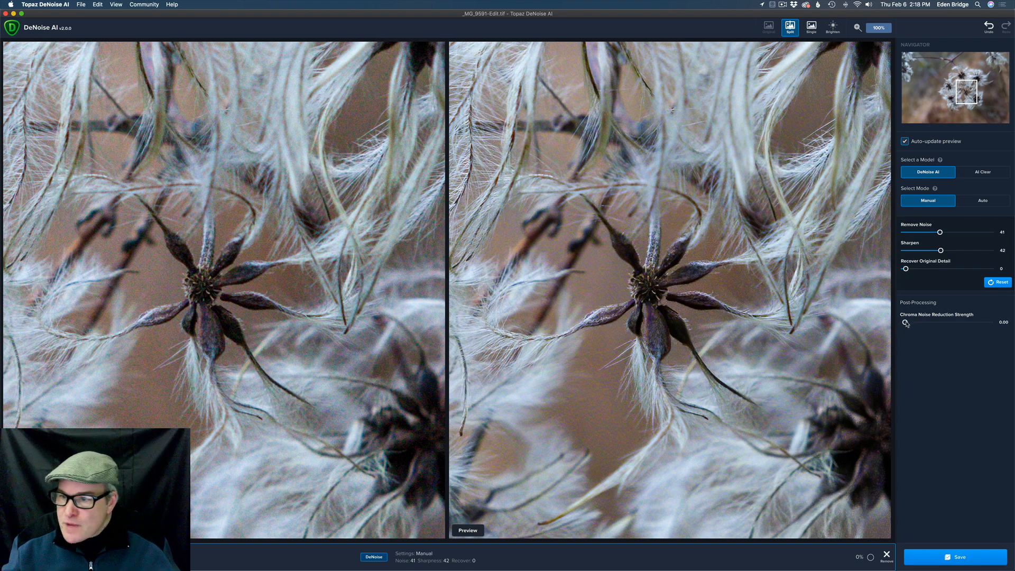
pyautogui.moveTo(906, 323); pyautogui.dragTo(915, 323)
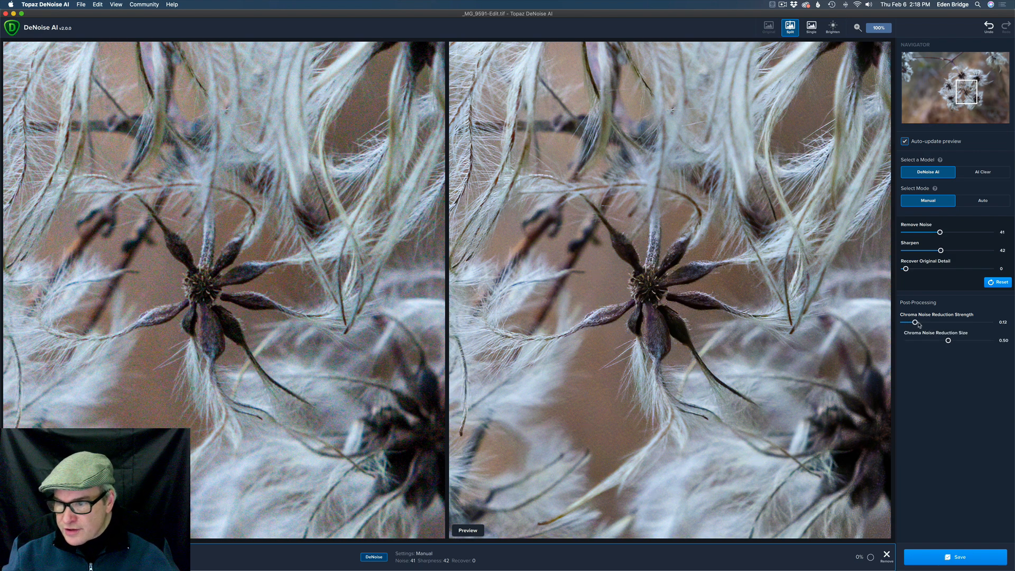
pyautogui.moveTo(917, 323); pyautogui.dragTo(908, 324)
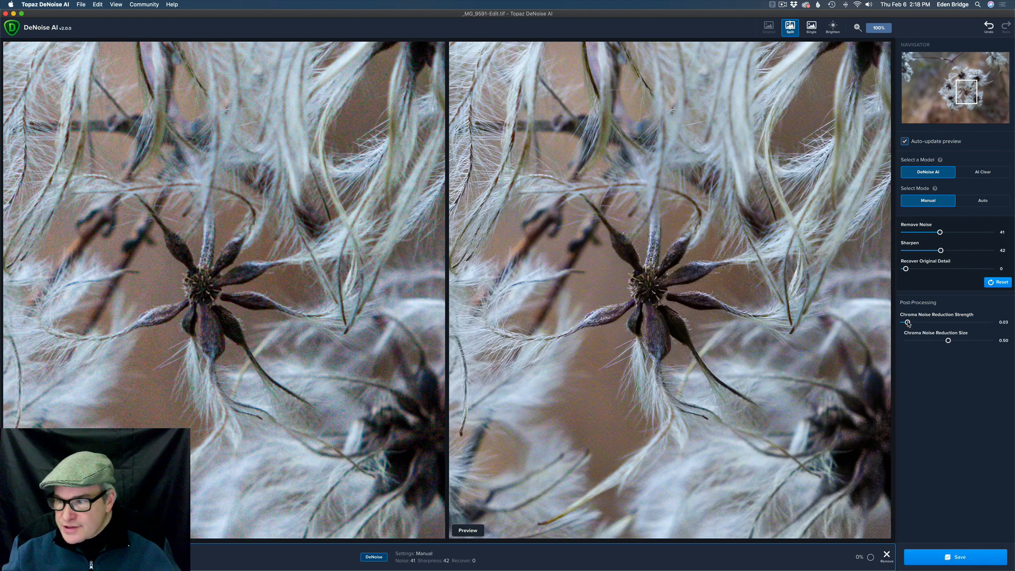
pyautogui.moveTo(909, 324); pyautogui.dragTo(910, 324)
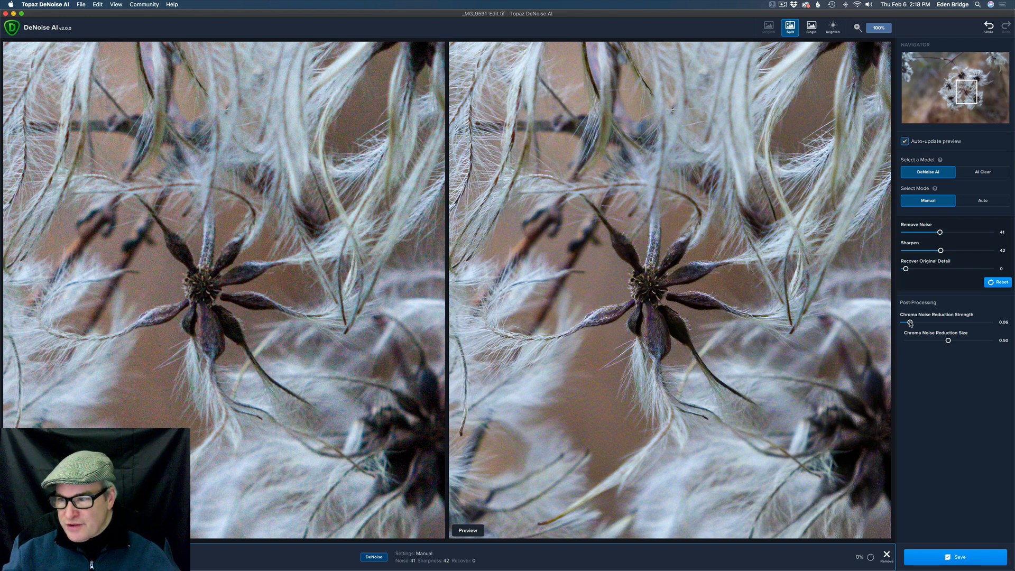
pyautogui.moveTo(910, 324); pyautogui.dragTo(911, 324)
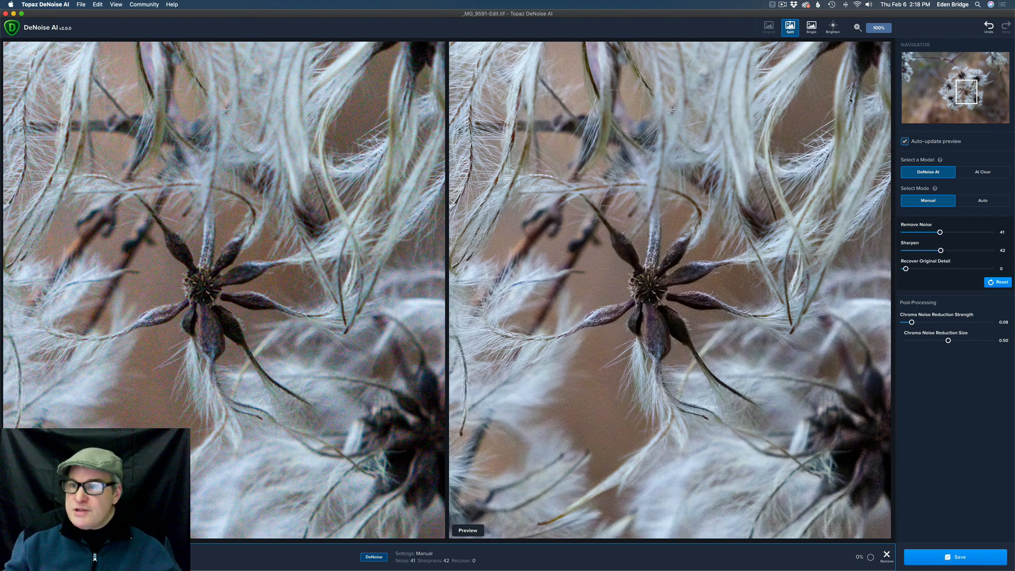
# - Try Chroma Noise Reduction Size at 1.00 with the whole seed head cluster in view, and settle on 0.15
pyautogui.click(879, 29)
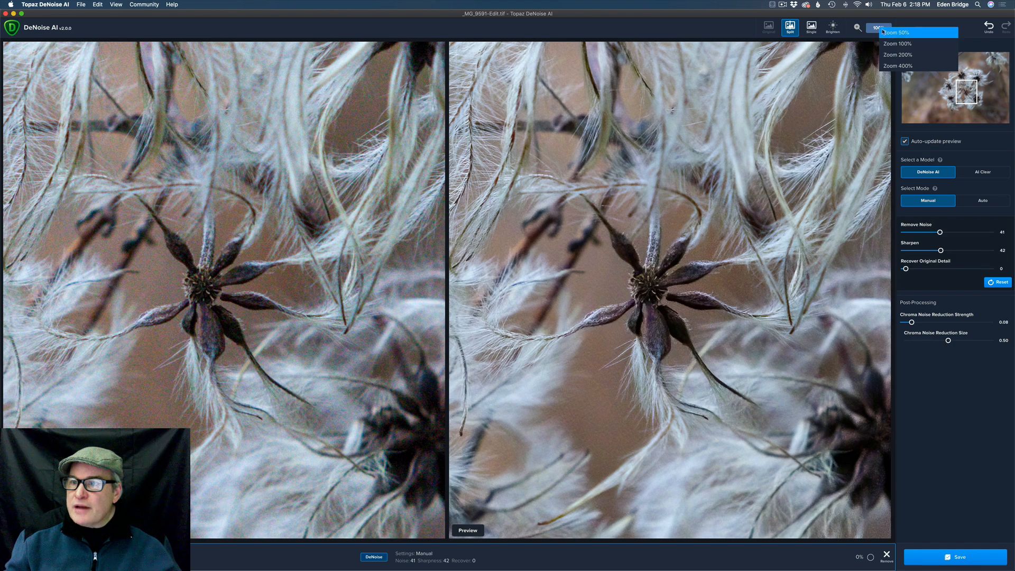
pyautogui.click(886, 33)
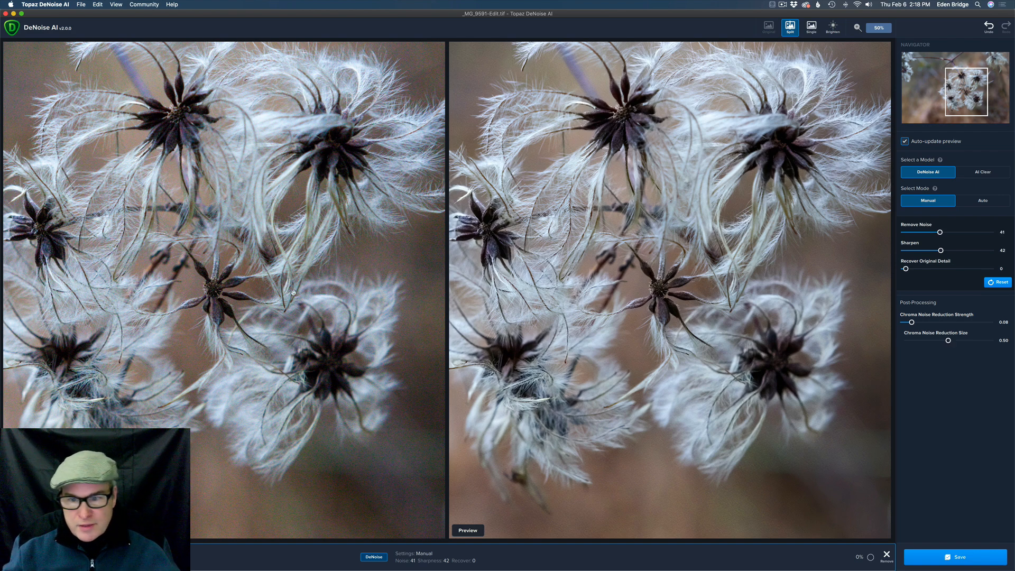
pyautogui.moveTo(948, 342); pyautogui.dragTo(1003, 343)
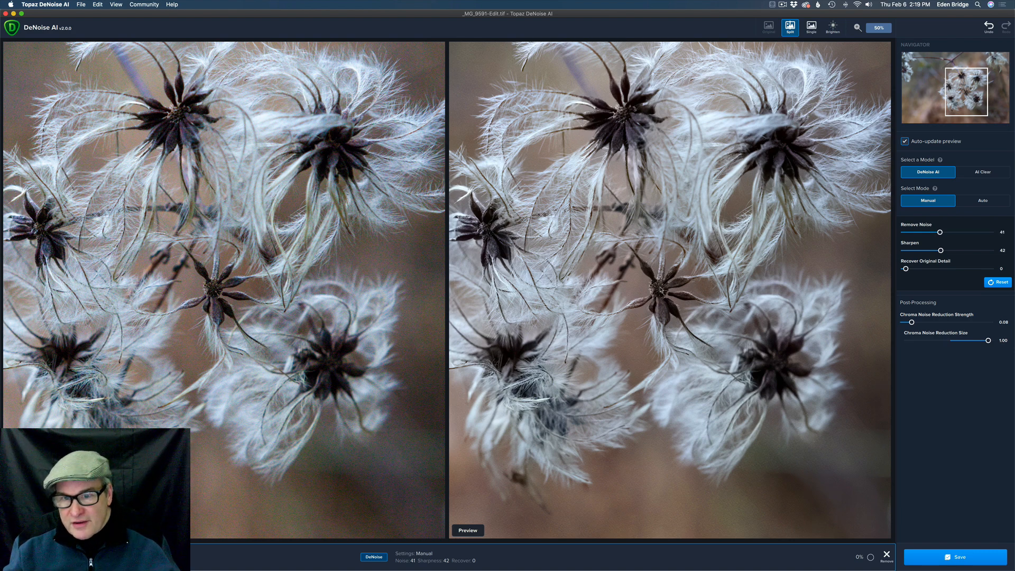
pyautogui.moveTo(989, 341); pyautogui.dragTo(921, 342)
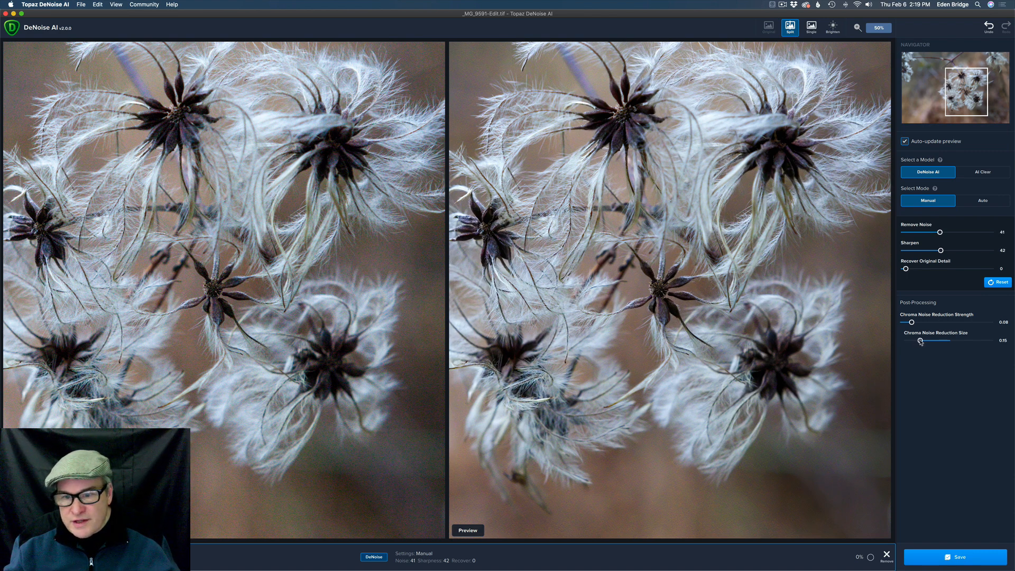
# - Raise Remove Noise to 76 while judging the central seed head at 100% zoom
pyautogui.click(878, 29)
pyautogui.click(896, 44)
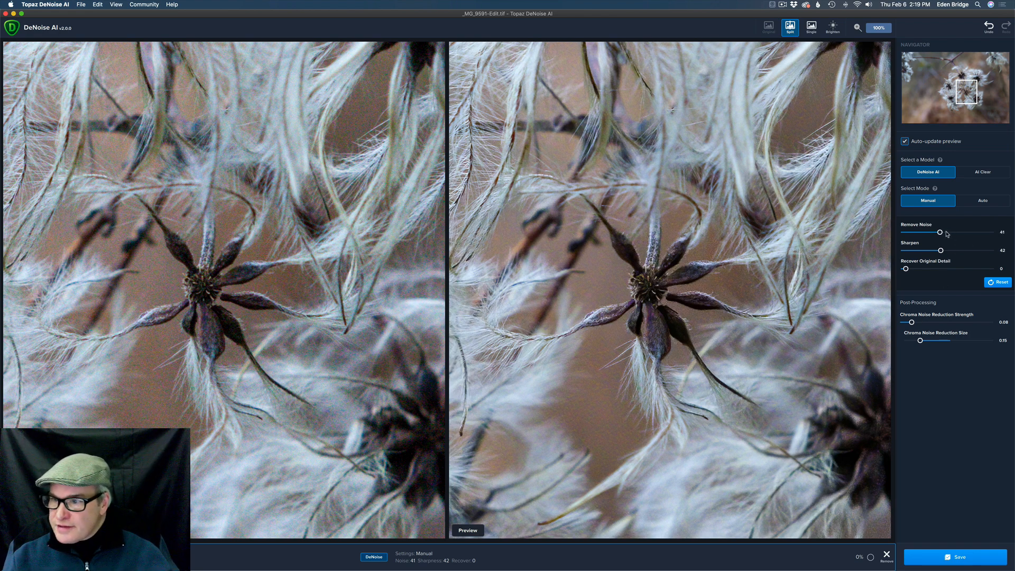
pyautogui.moveTo(941, 233); pyautogui.dragTo(953, 233)
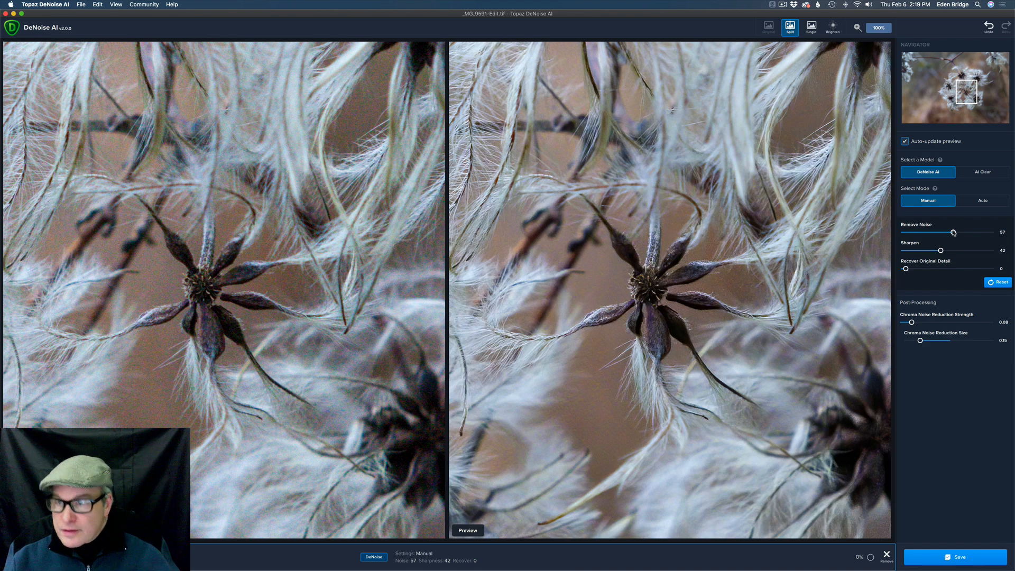
pyautogui.moveTo(953, 233); pyautogui.dragTo(963, 233)
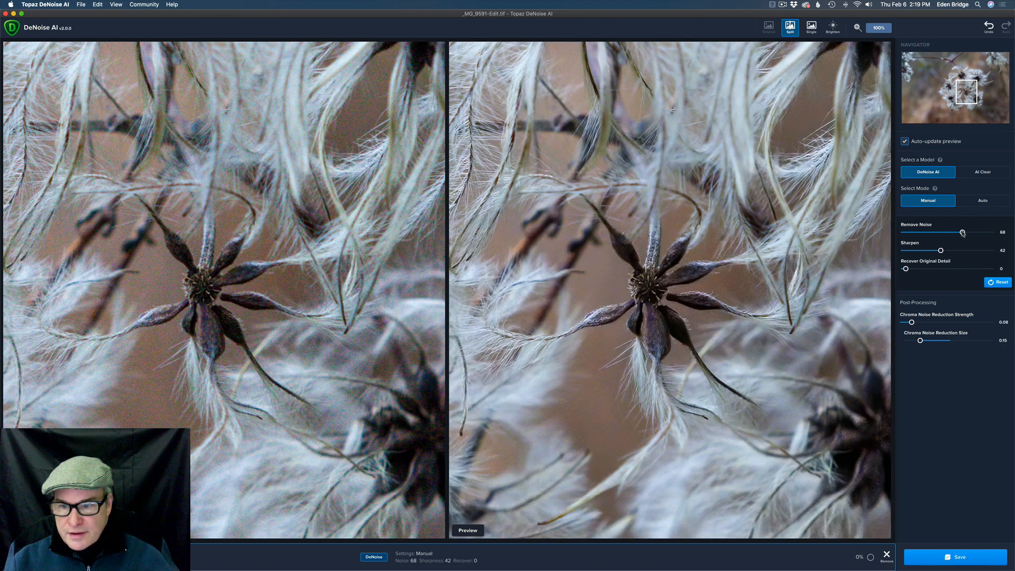
pyautogui.moveTo(963, 234); pyautogui.dragTo(969, 234)
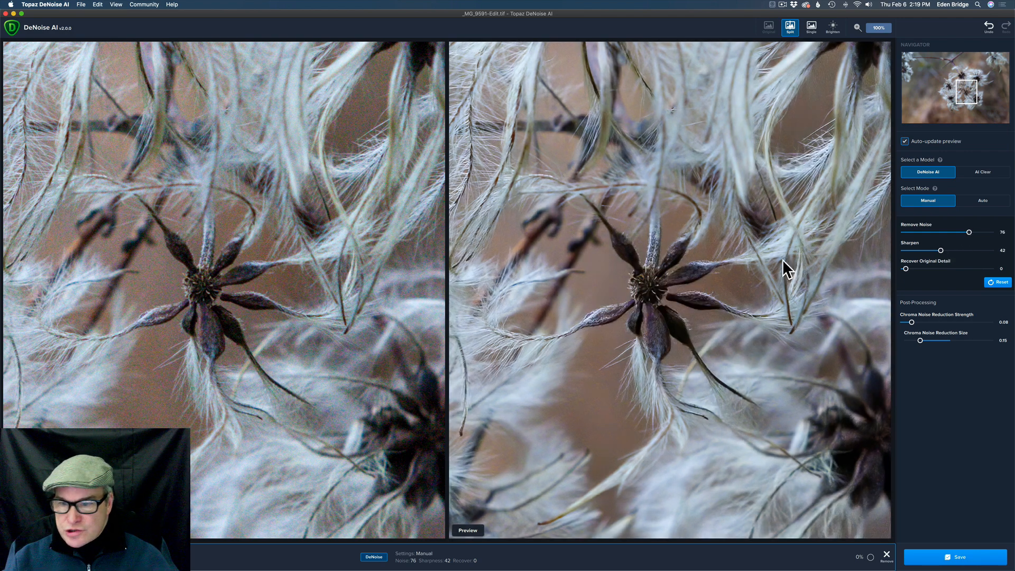
# - Try stronger Sharpen amounts on the seed head and settle on 66
pyautogui.moveTo(942, 252); pyautogui.dragTo(965, 253)
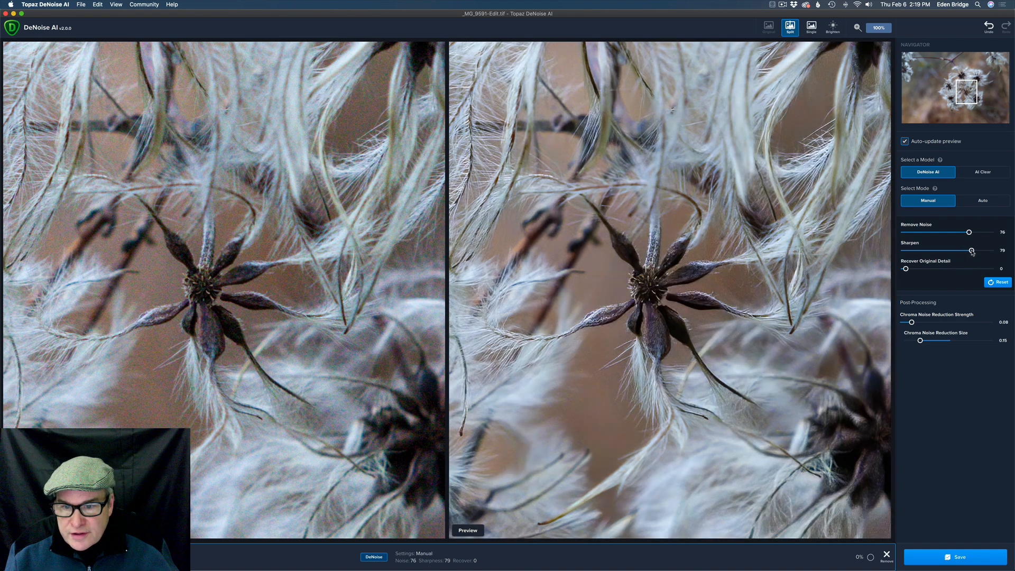
pyautogui.moveTo(972, 251); pyautogui.dragTo(964, 251)
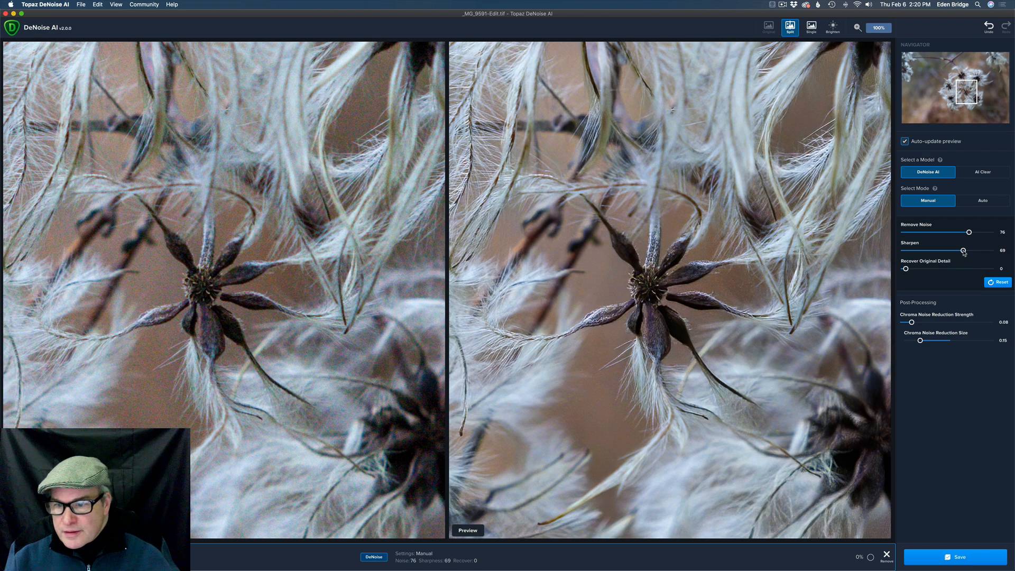
pyautogui.moveTo(964, 251); pyautogui.dragTo(961, 251)
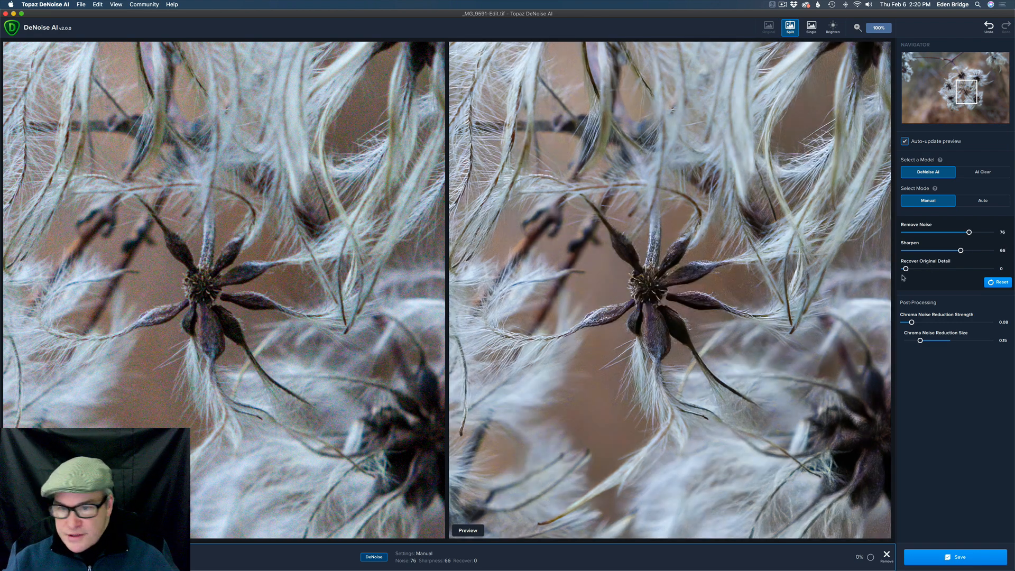
# - Test Recover Original Detail up to 40, settle on 15, and save the denoised photo back to Lightroom
pyautogui.moveTo(906, 269); pyautogui.dragTo(920, 270)
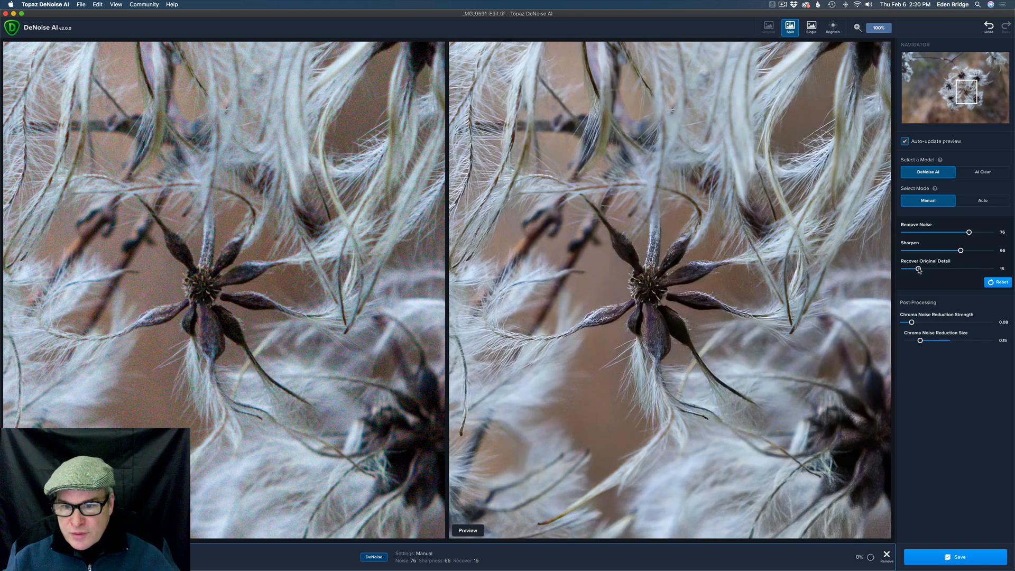
pyautogui.moveTo(919, 270); pyautogui.dragTo(939, 270)
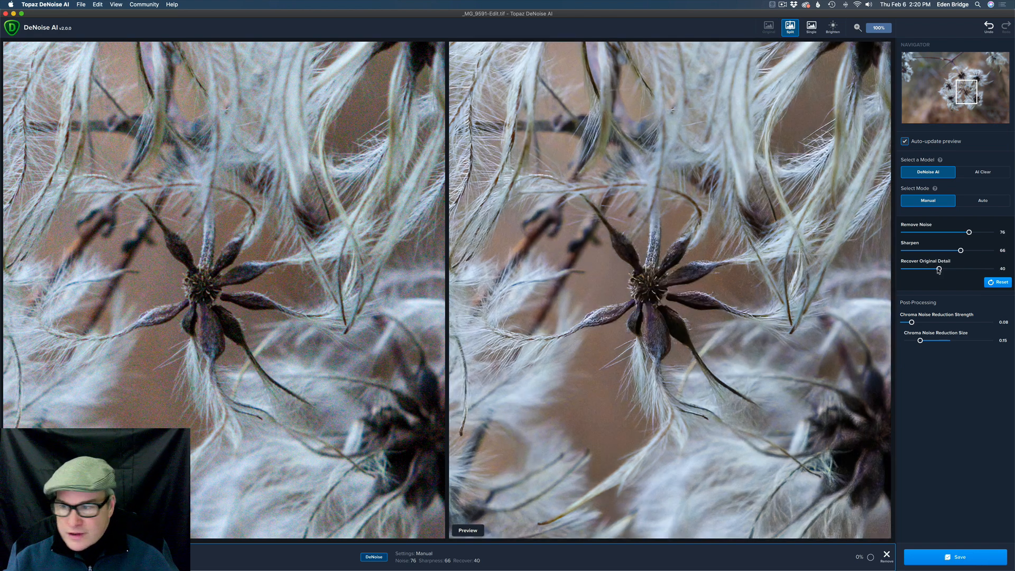
pyautogui.moveTo(939, 270); pyautogui.dragTo(927, 269)
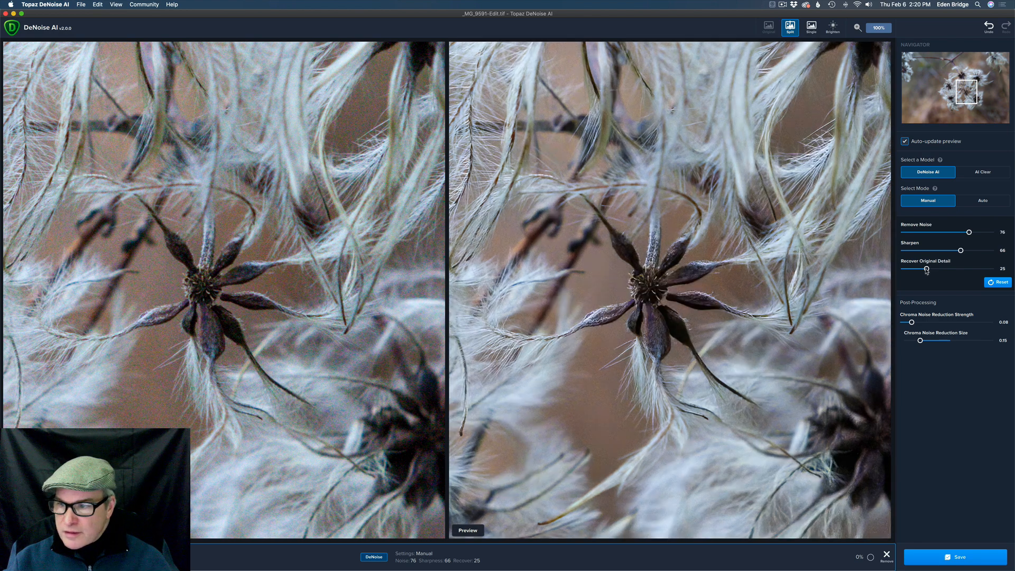
pyautogui.moveTo(927, 269); pyautogui.dragTo(923, 270)
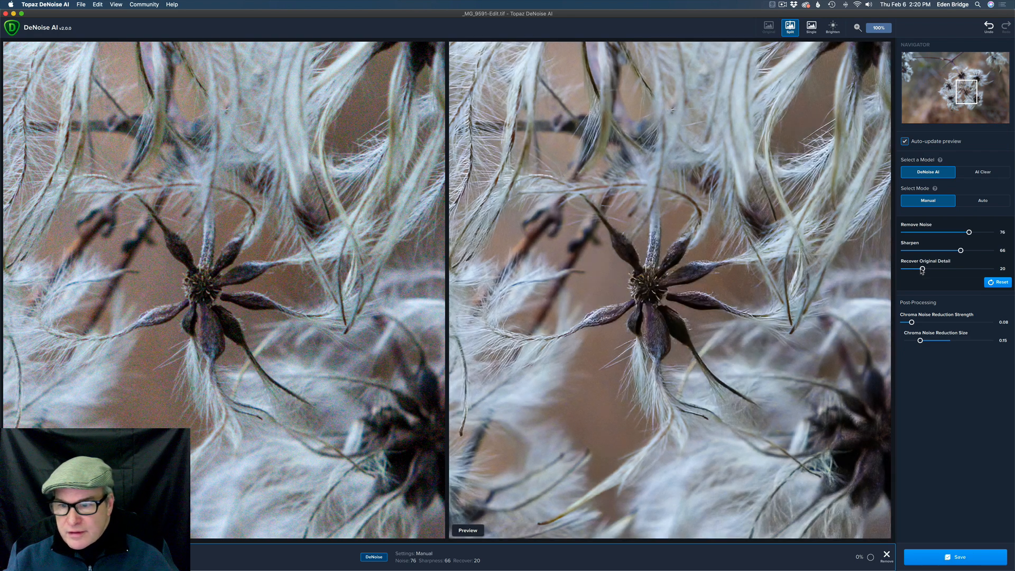
pyautogui.moveTo(922, 269); pyautogui.dragTo(919, 269)
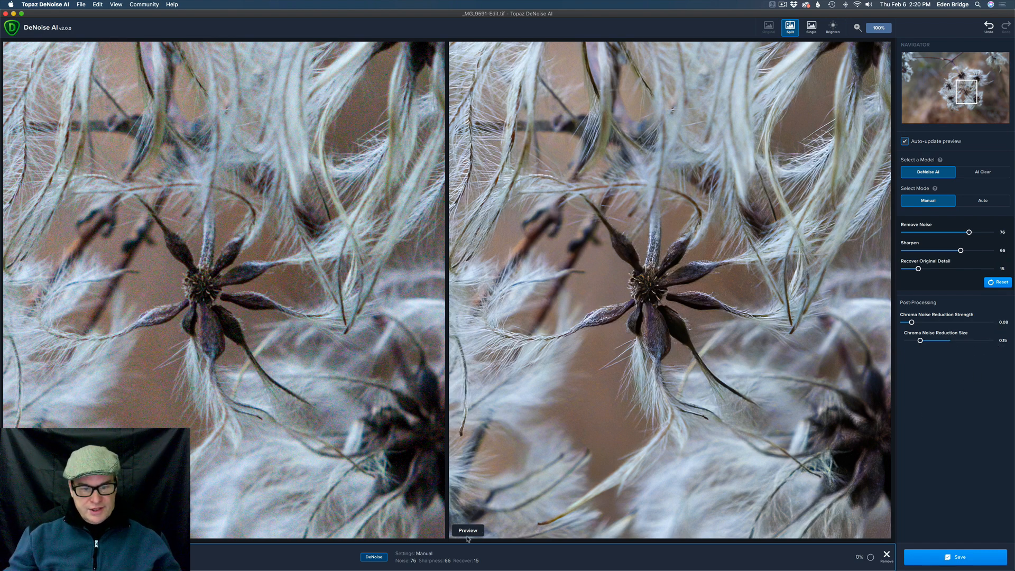
pyautogui.click(979, 557)
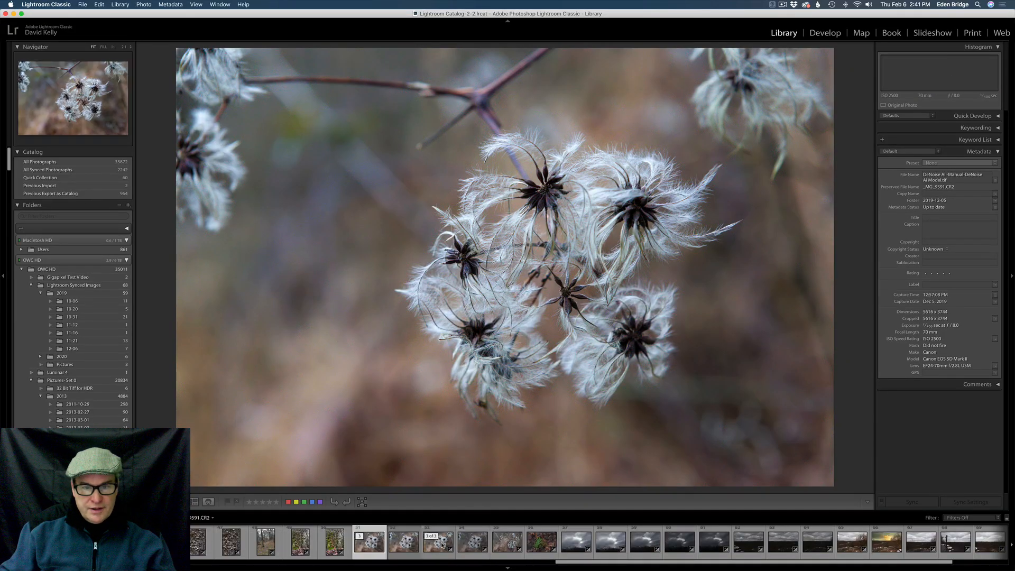
# - Select the original _MG_9591.CR2 in Lightroom and open a copy with Lightroom adjustments in Topaz Studio 2, setting the resolution to 360
pyautogui.click(442, 543)
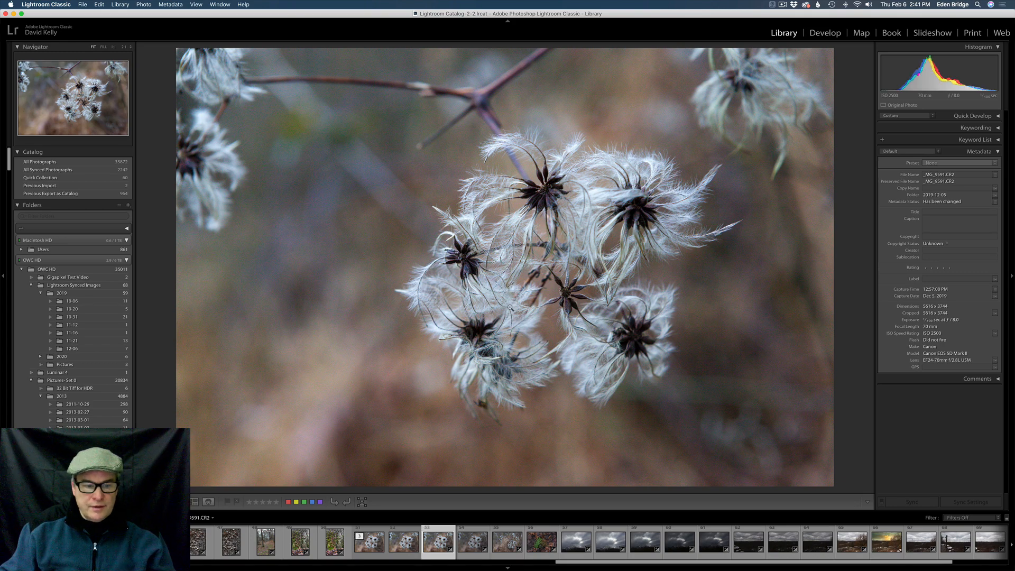
pyautogui.rightClick(527, 273)
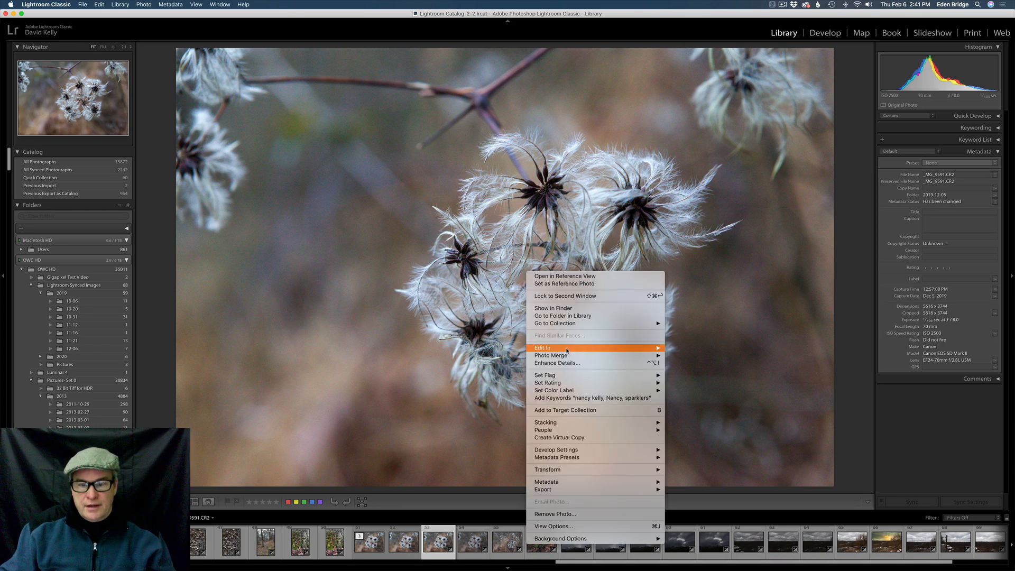
pyautogui.moveTo(624, 348)
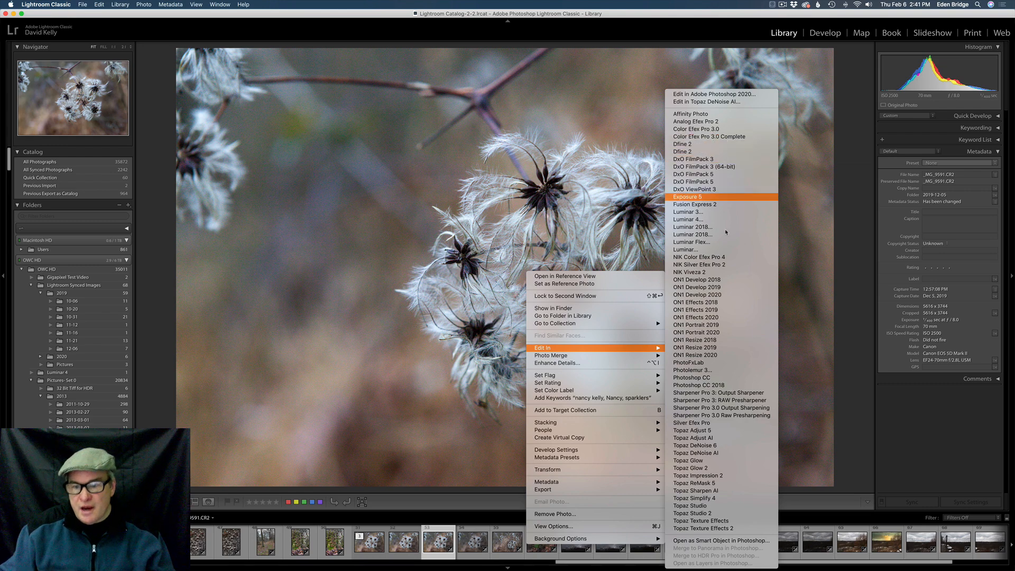
pyautogui.click(705, 514)
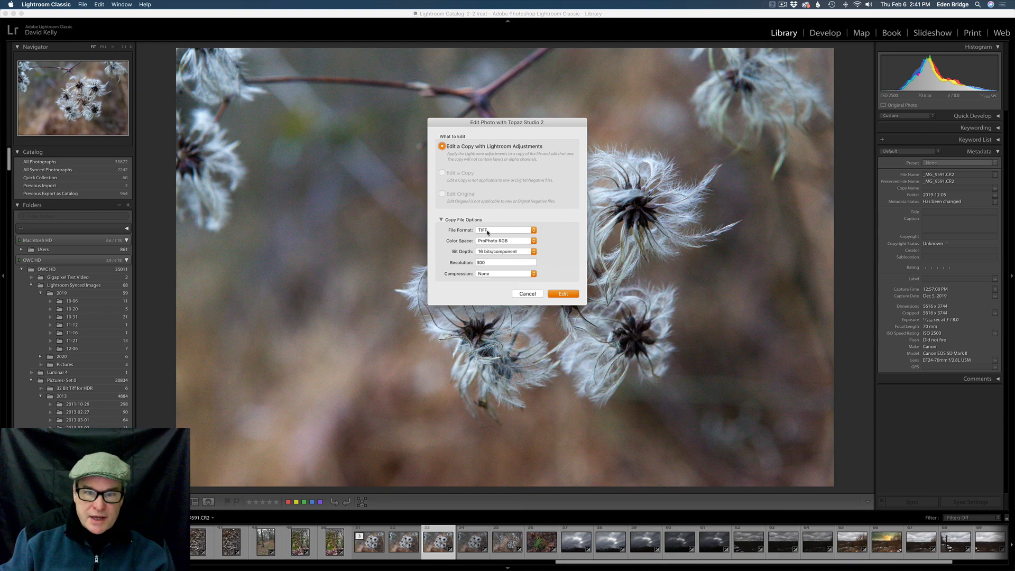
pyautogui.click(486, 263)
pyautogui.press('BackSpace')
pyautogui.press('BackSpace')
pyautogui.press('BackSpace')
pyautogui.write('360')
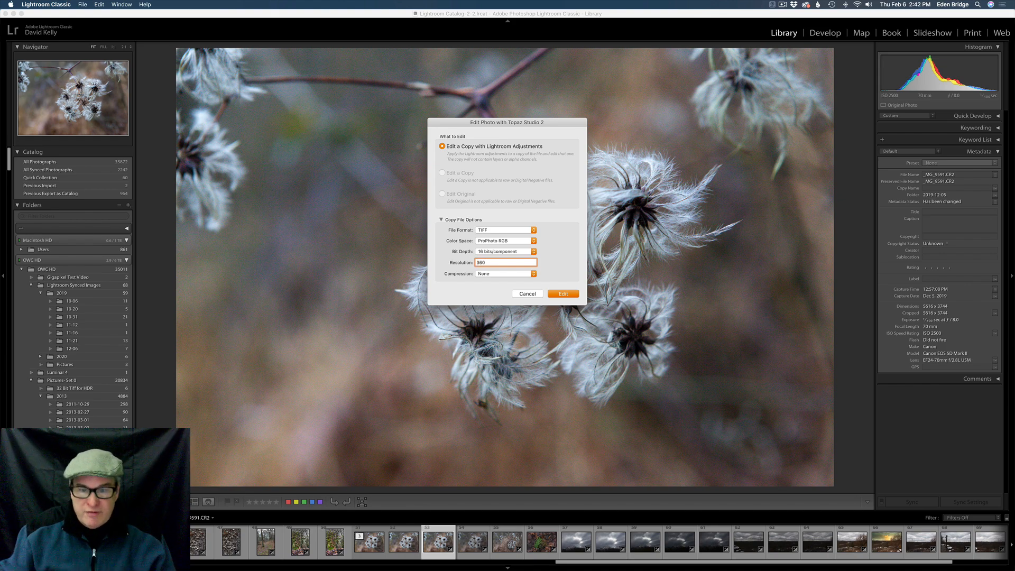
pyautogui.click(569, 294)
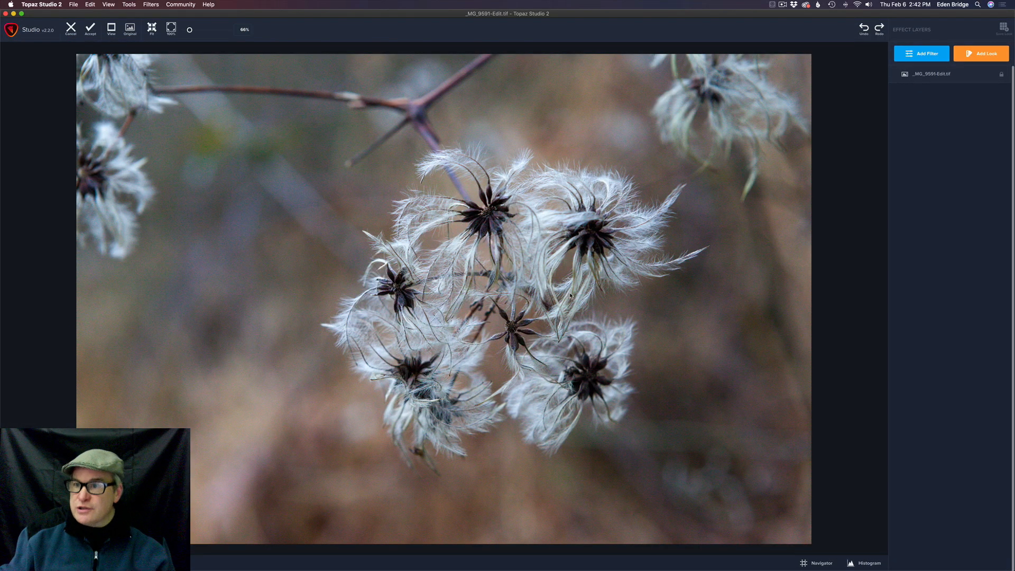
# - Add an AI Clear filter to the seed head photo
pyautogui.click(930, 54)
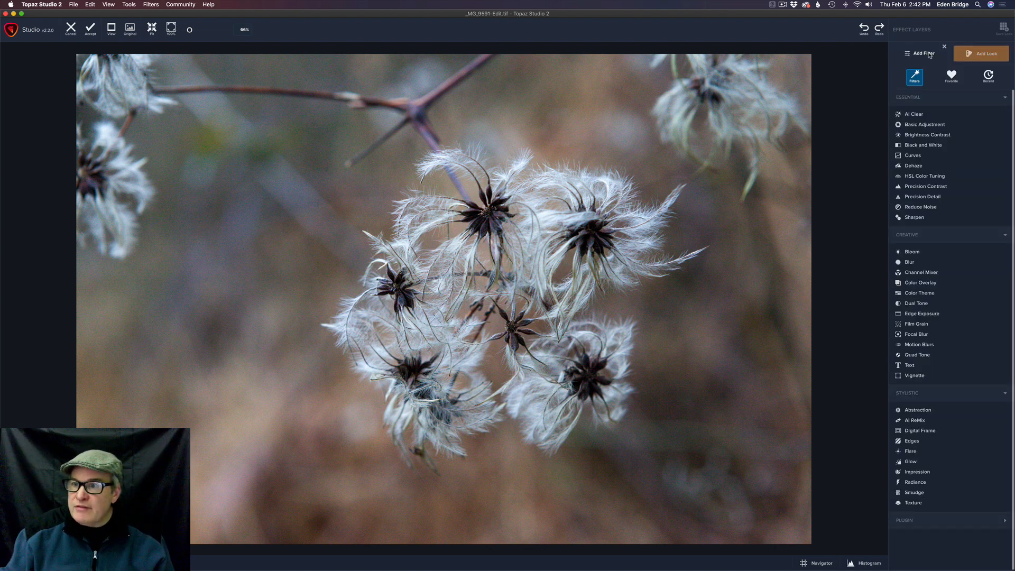
pyautogui.click(922, 115)
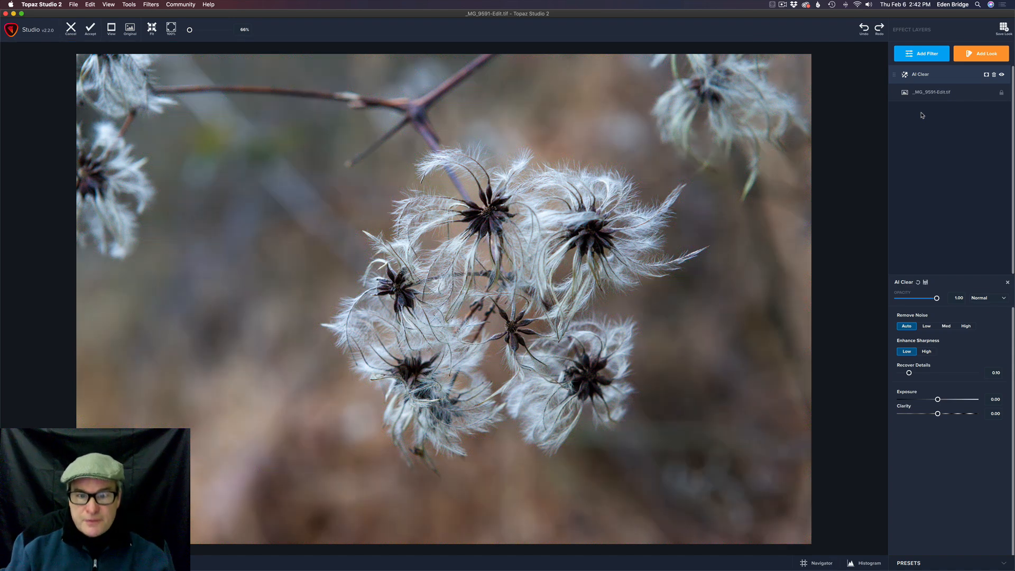
# - Try Low, Med and High noise removal in AI Clear, settle on Auto, and accept the filtered photo
pyautogui.scroll(5, 518, 252)
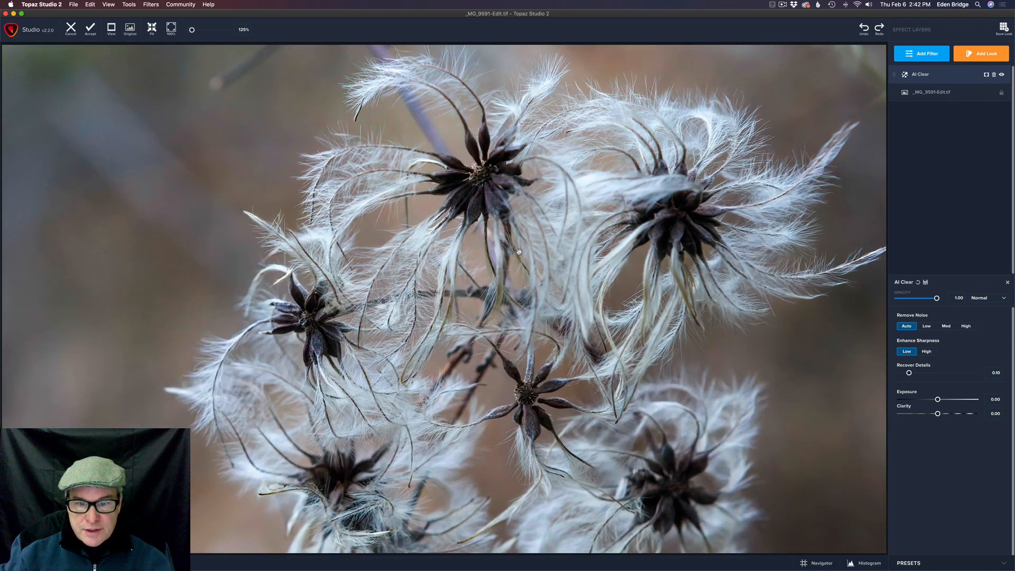
pyautogui.scroll(3, 519, 252)
pyautogui.moveTo(519, 252); pyautogui.dragTo(516, 164)
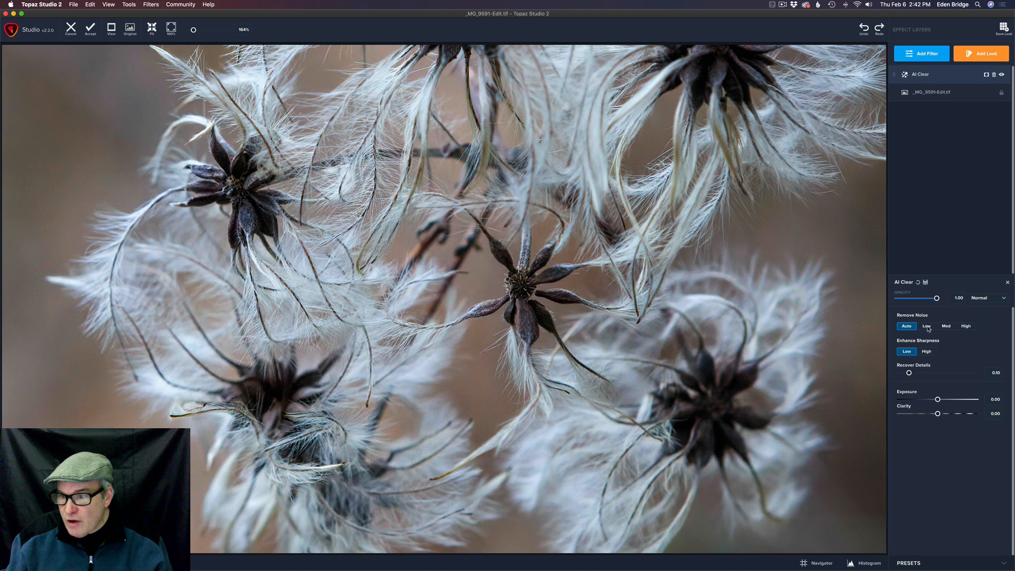
pyautogui.click(927, 327)
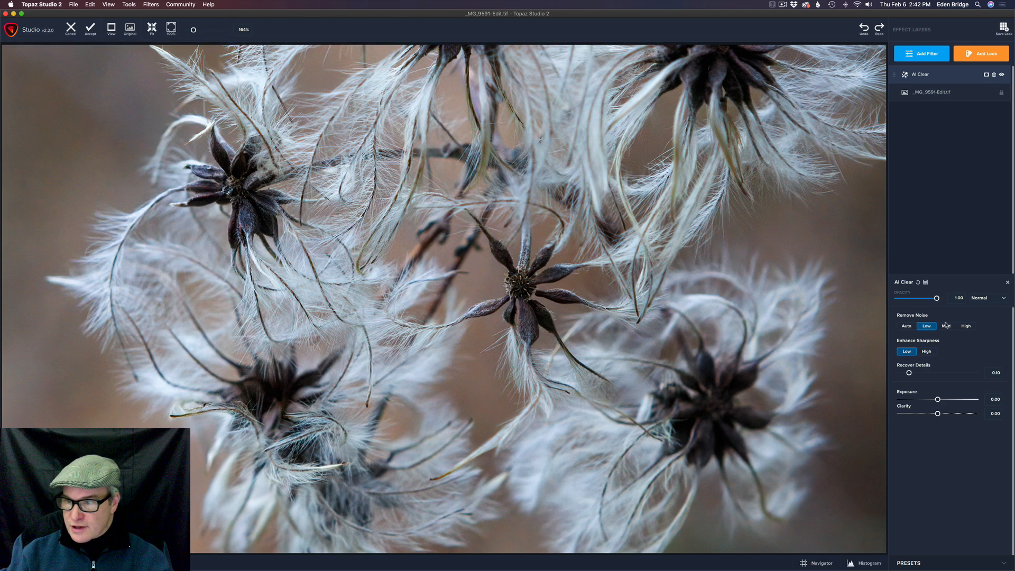
pyautogui.click(947, 326)
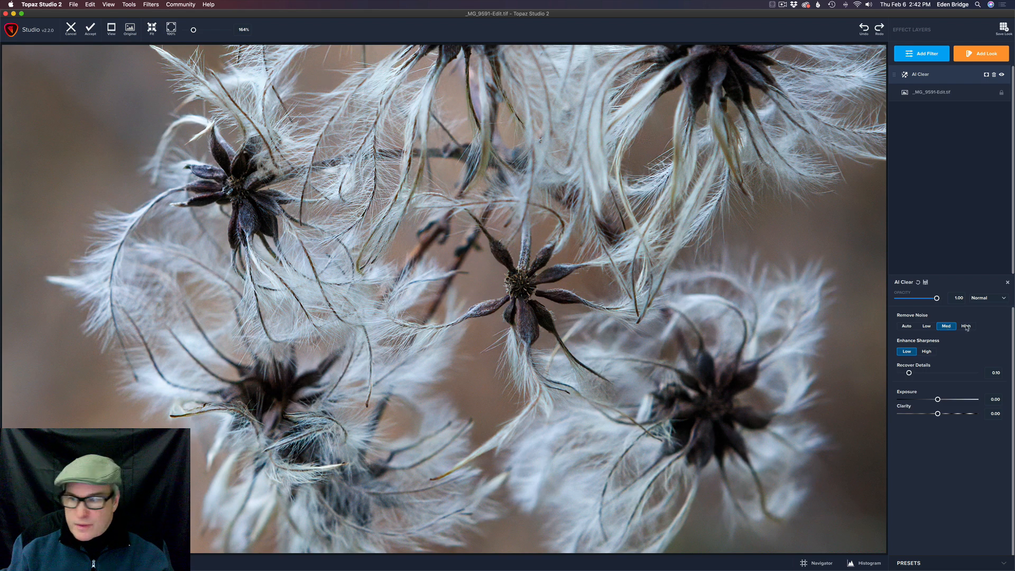
pyautogui.click(966, 326)
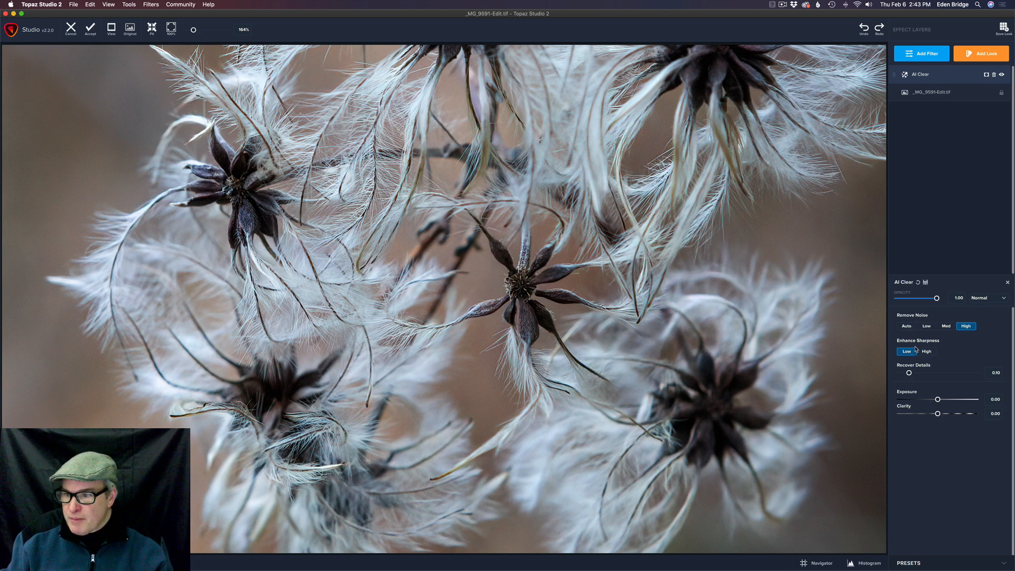
pyautogui.click(907, 326)
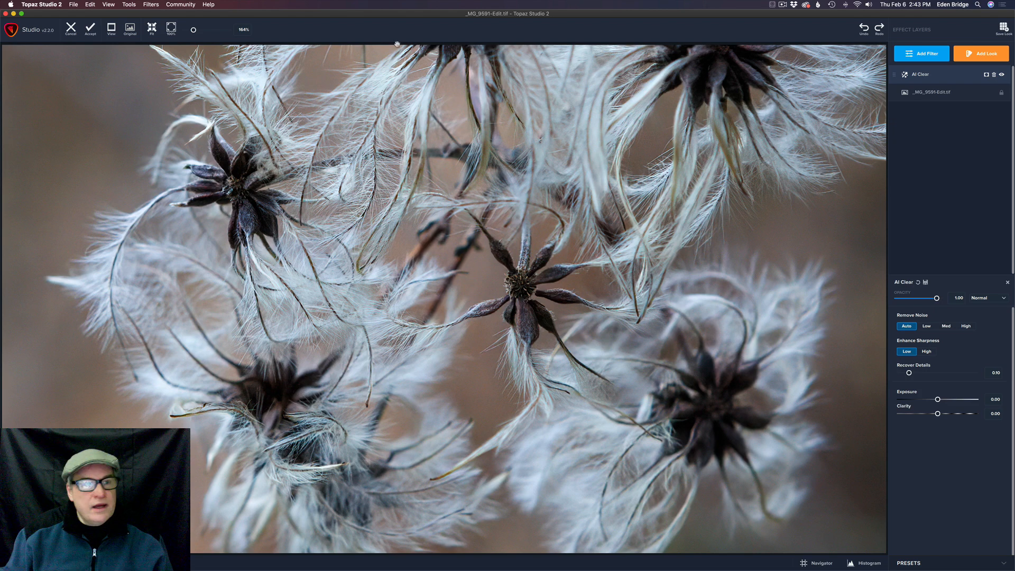
pyautogui.click(91, 29)
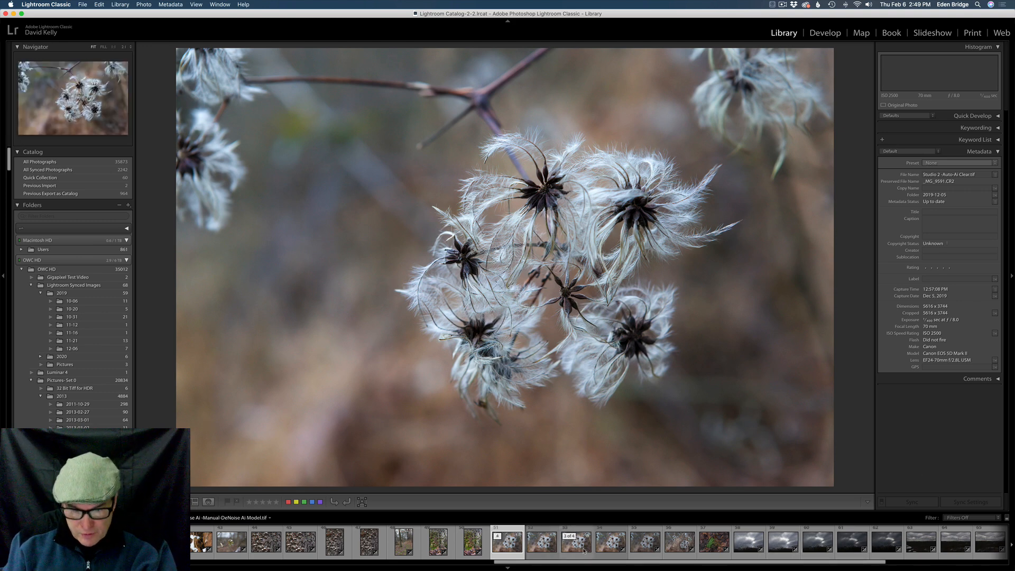
# - Open the original _MG_9591.CR2 in Lightroom's Develop module, enable its Detail adjustments, and set the Sharpening Amount to 0
pyautogui.click(612, 543)
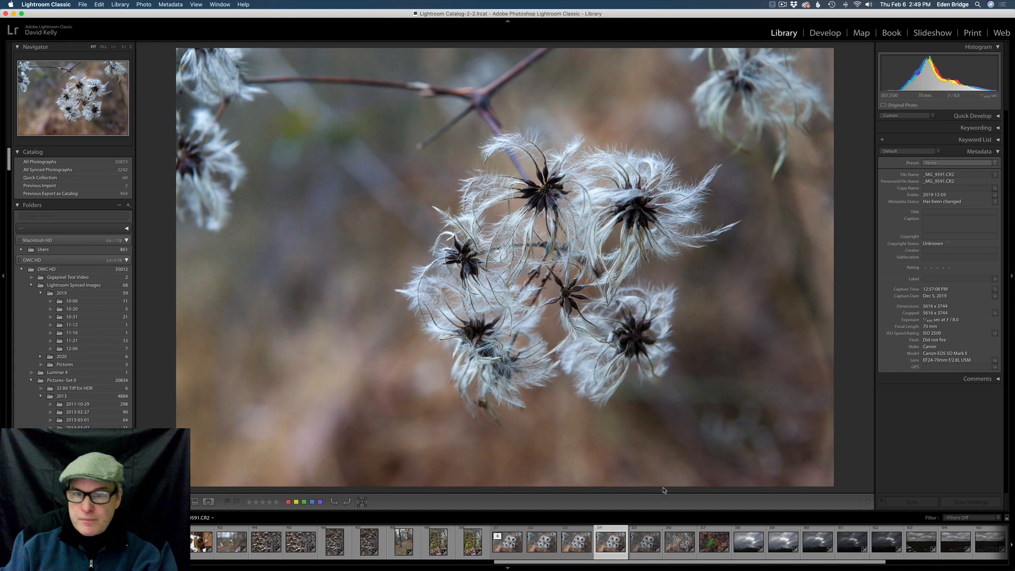
pyautogui.click(574, 239)
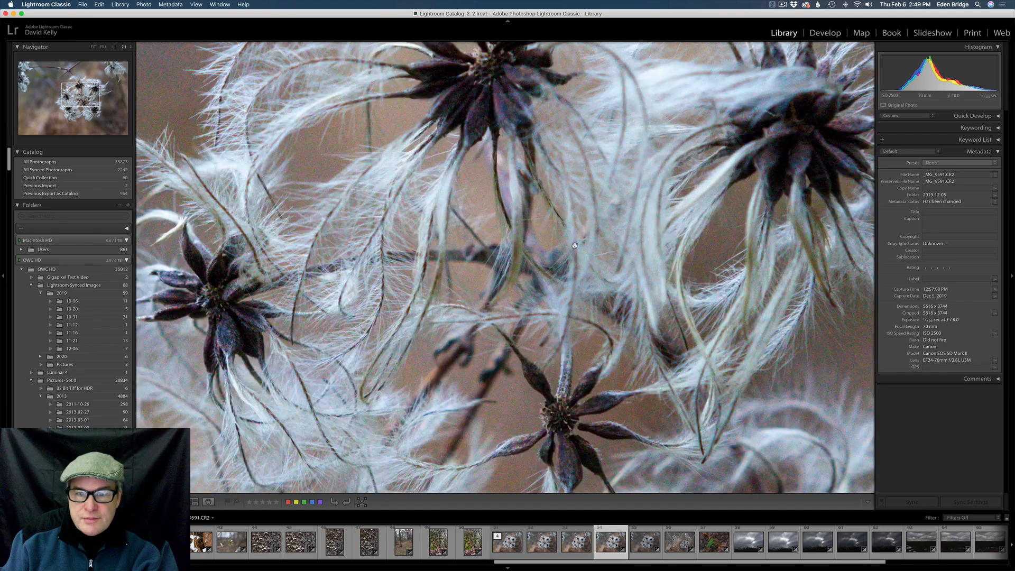
pyautogui.click(825, 33)
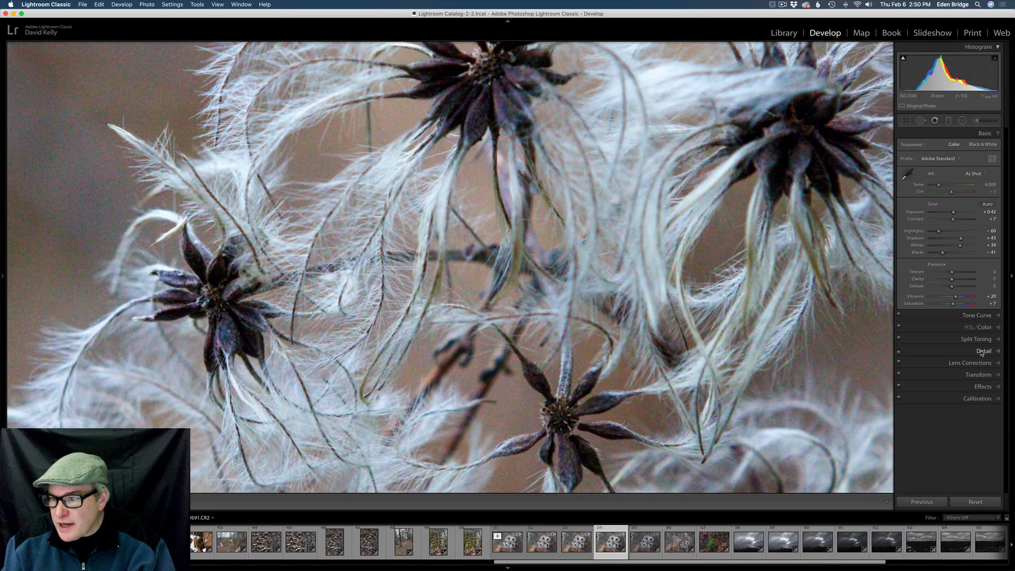
pyautogui.click(981, 351)
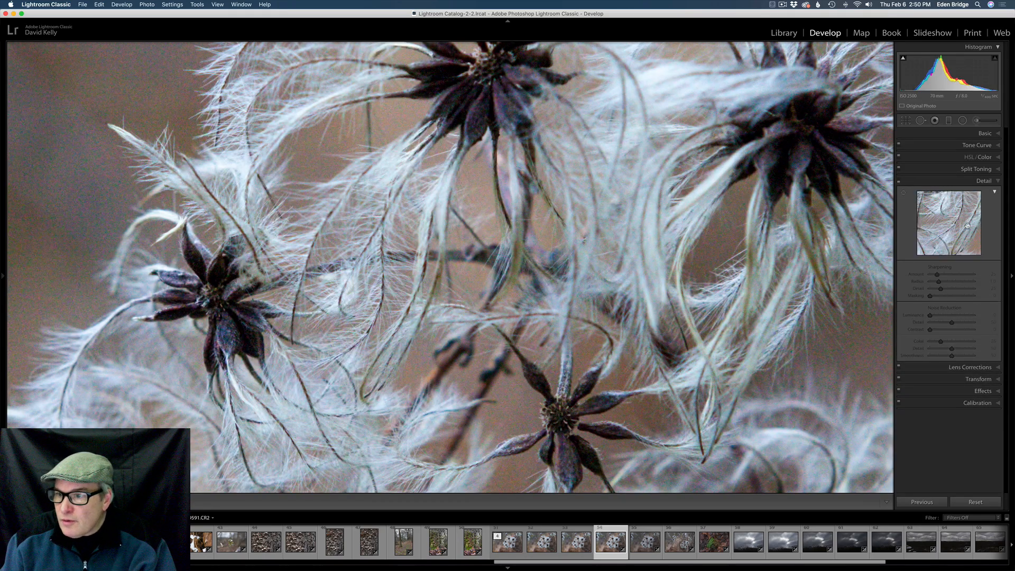
pyautogui.click(898, 183)
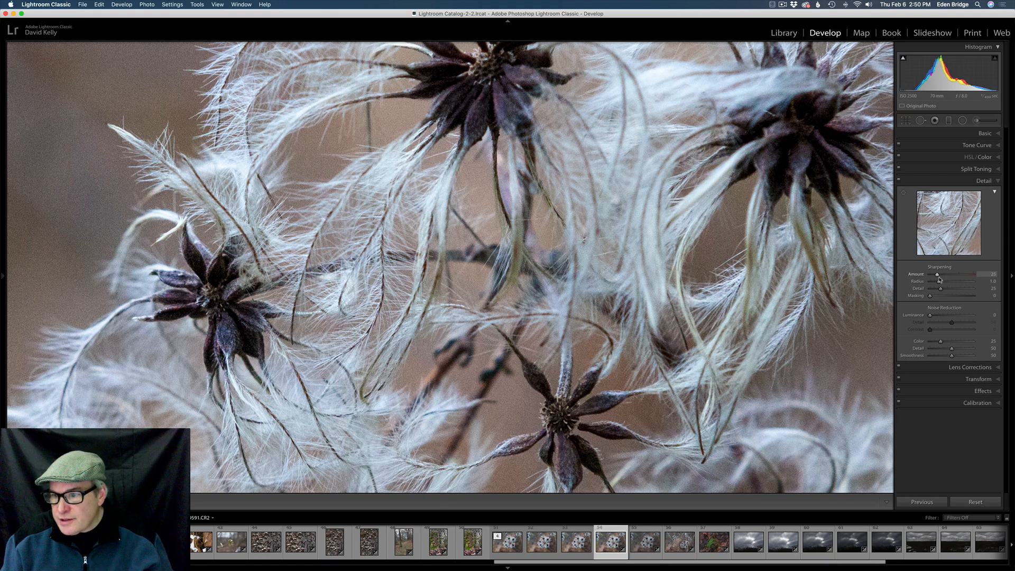
pyautogui.moveTo(937, 275); pyautogui.dragTo(925, 276)
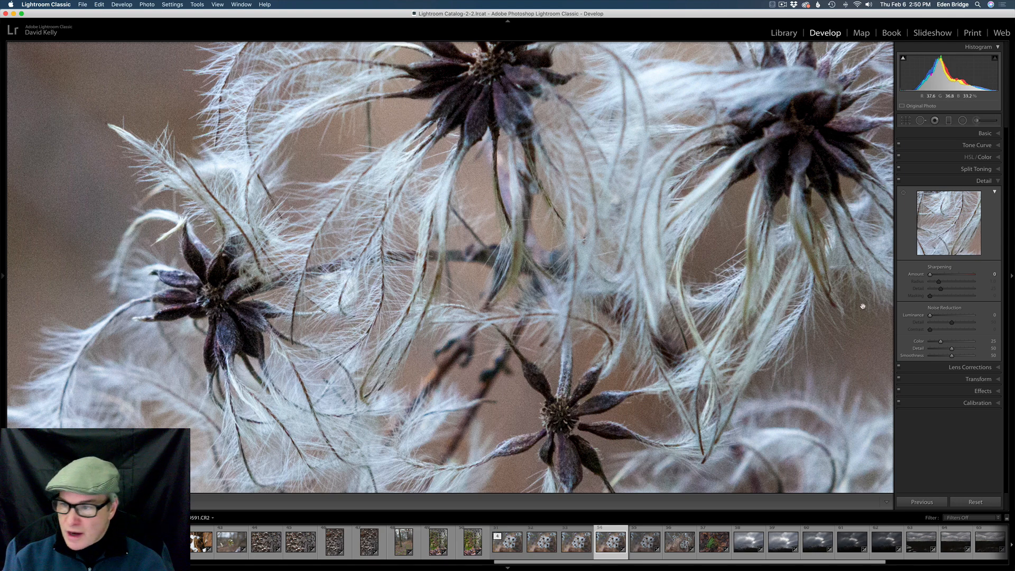
# - Try different noise reduction strengths on the seed heads, settling on Luminance 66 and luminance Detail 79
pyautogui.moveTo(931, 315)
pyautogui.mouseDown()
pyautogui.moveTo(941, 316)
pyautogui.moveTo(916, 323)
pyautogui.mouseUp()
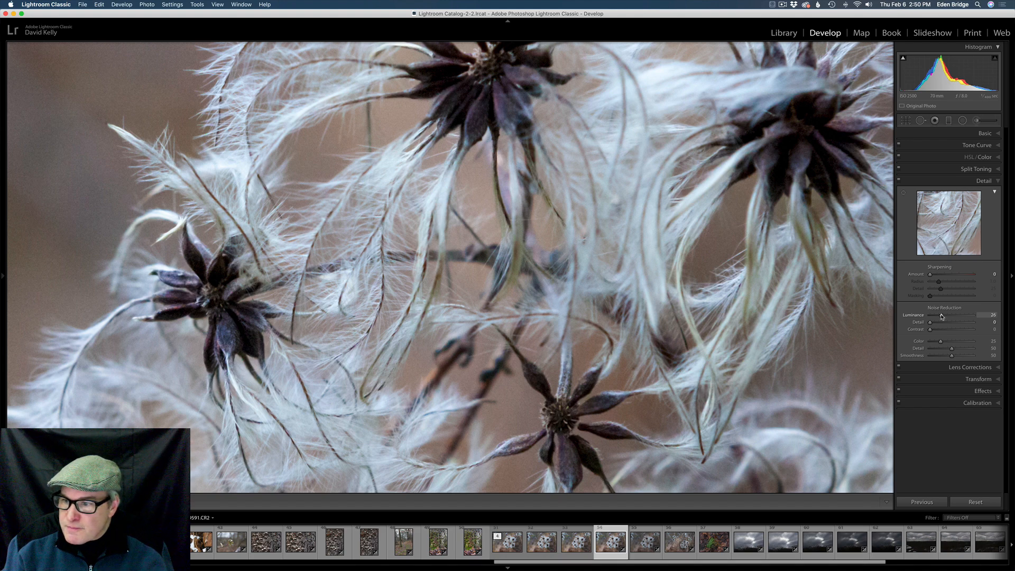
pyautogui.moveTo(942, 316)
pyautogui.mouseDown()
pyautogui.moveTo(929, 316)
pyautogui.moveTo(959, 317)
pyautogui.mouseUp()
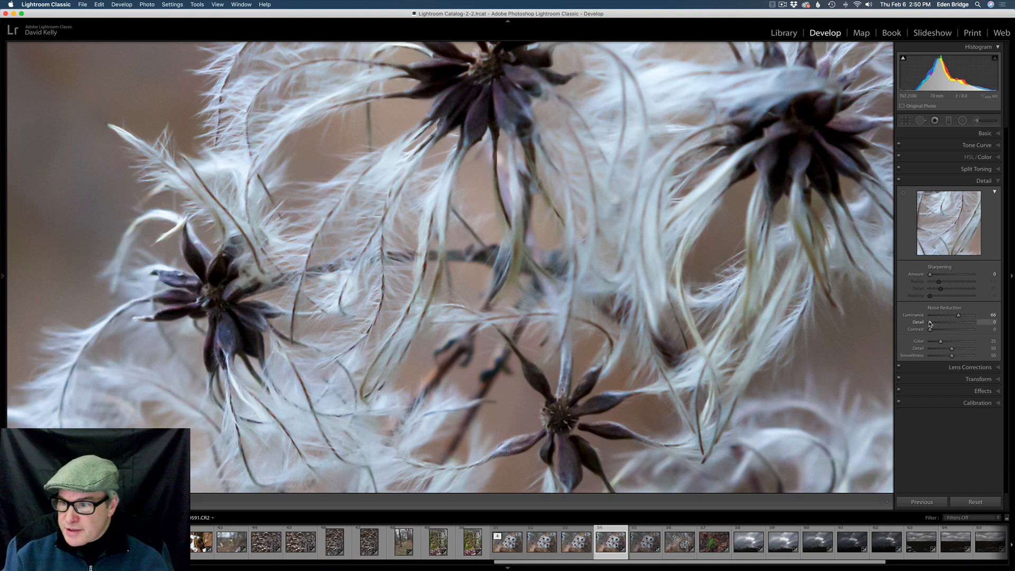
pyautogui.moveTo(930, 324); pyautogui.dragTo(985, 329)
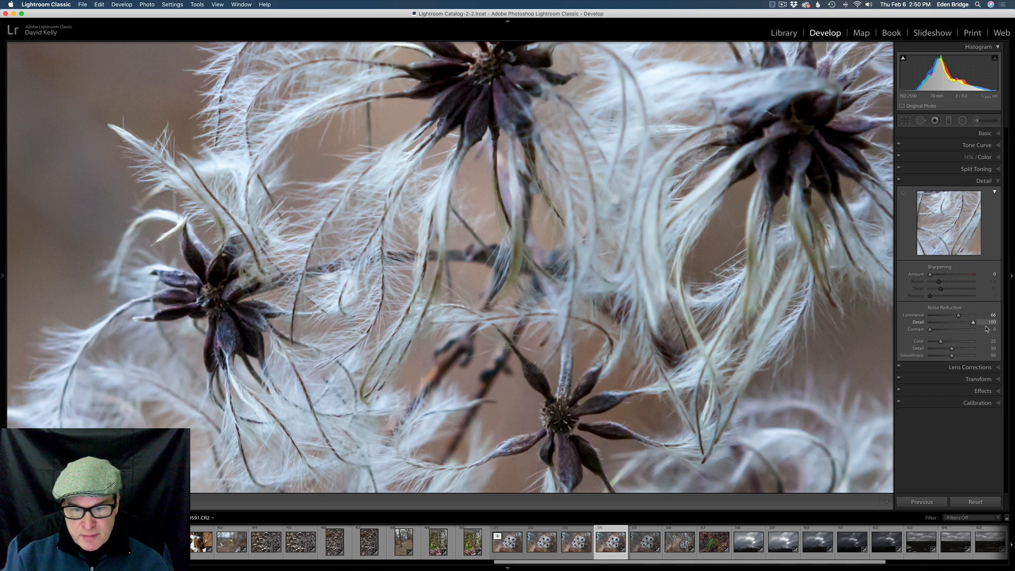
pyautogui.moveTo(975, 327)
pyautogui.mouseDown()
pyautogui.moveTo(950, 330)
pyautogui.moveTo(966, 330)
pyautogui.mouseUp()
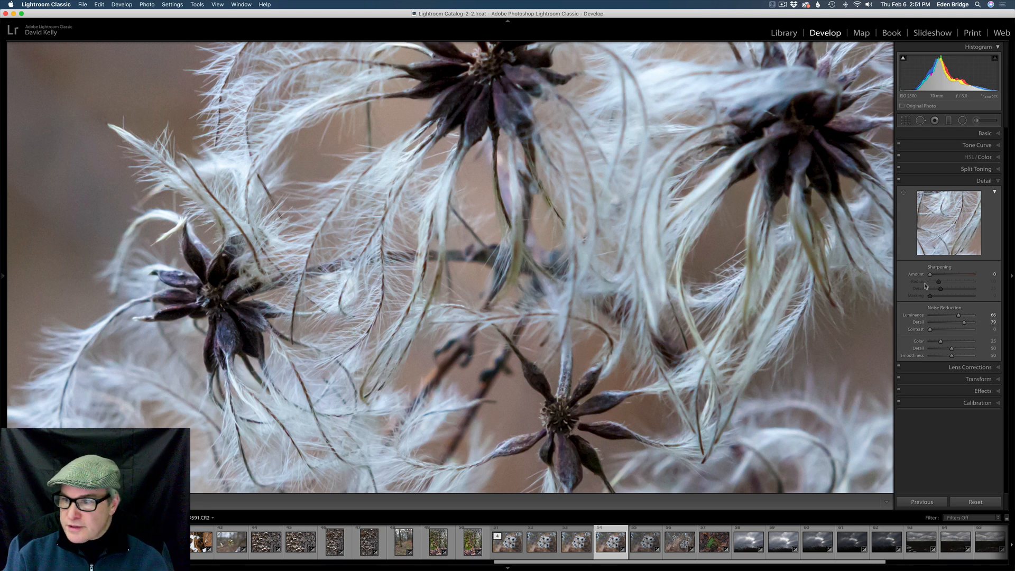
# - Sharpen the seed heads with an Amount of 71 and a Masking value of 31
pyautogui.moveTo(931, 275); pyautogui.dragTo(952, 280)
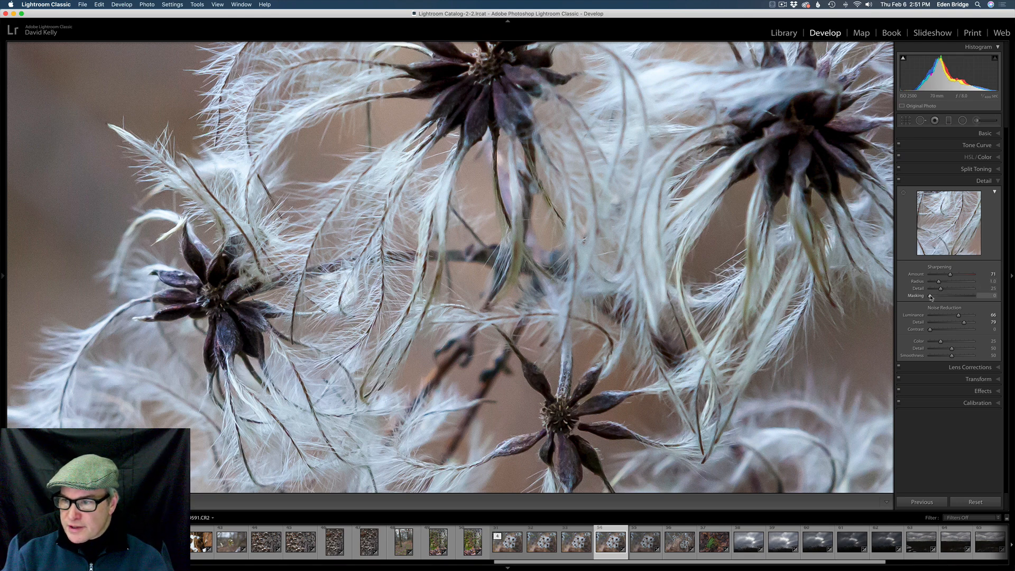
pyautogui.moveTo(930, 296); pyautogui.dragTo(941, 296)
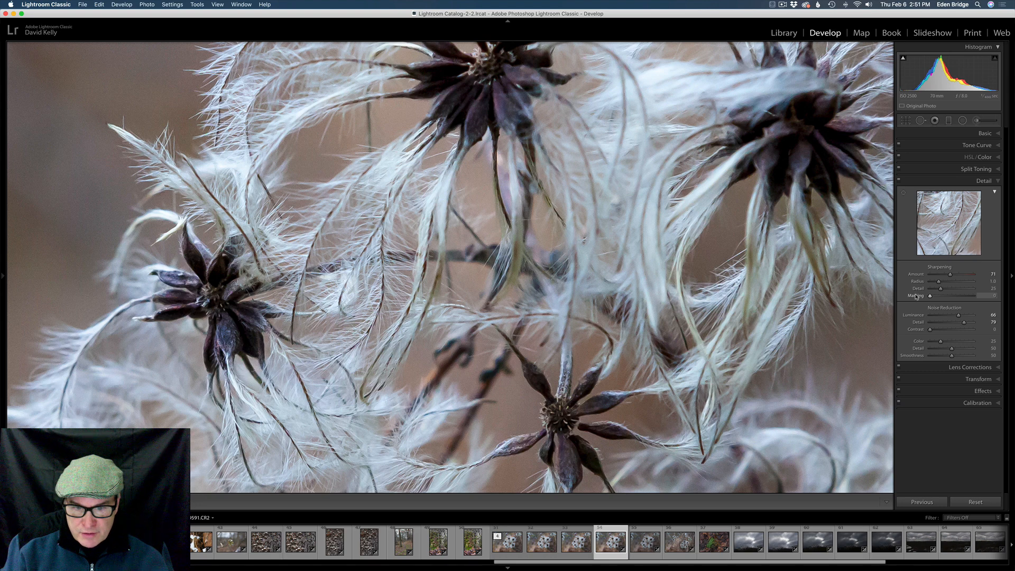
pyautogui.moveTo(922, 296); pyautogui.dragTo(938, 297)
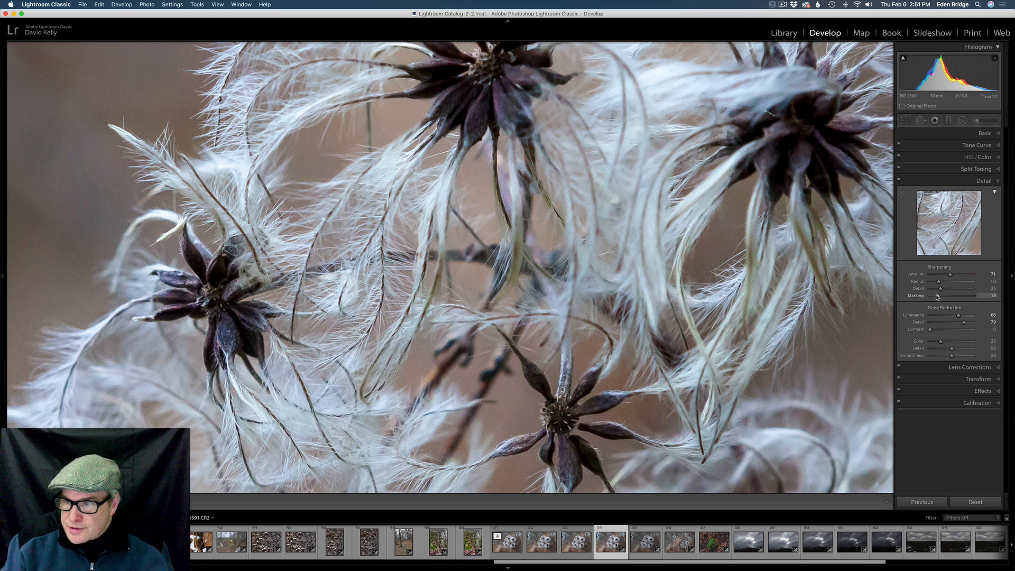
pyautogui.moveTo(938, 297); pyautogui.dragTo(940, 298)
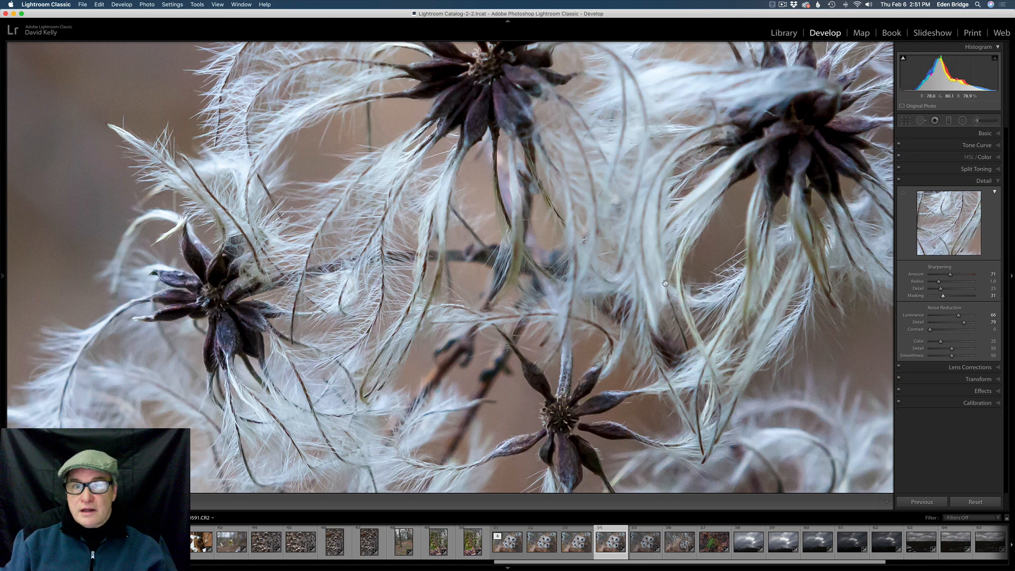
pyautogui.click(476, 211)
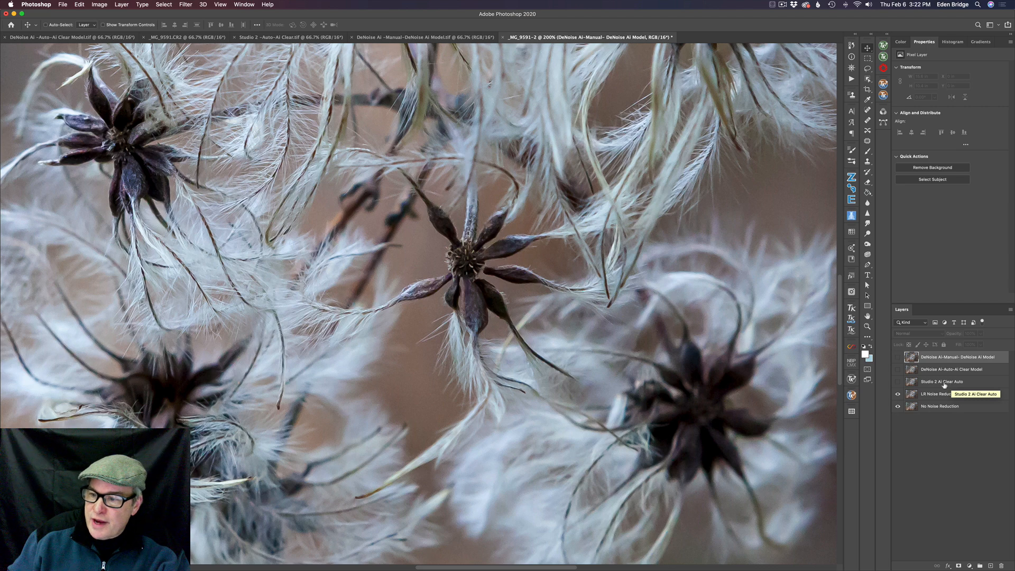
# - In Photoshop, compare the Studio 2 AI Clear Auto and DeNoise AI-Auto-AI Clear Model layers in turn with LR Noise Reduction
pyautogui.click(898, 382)
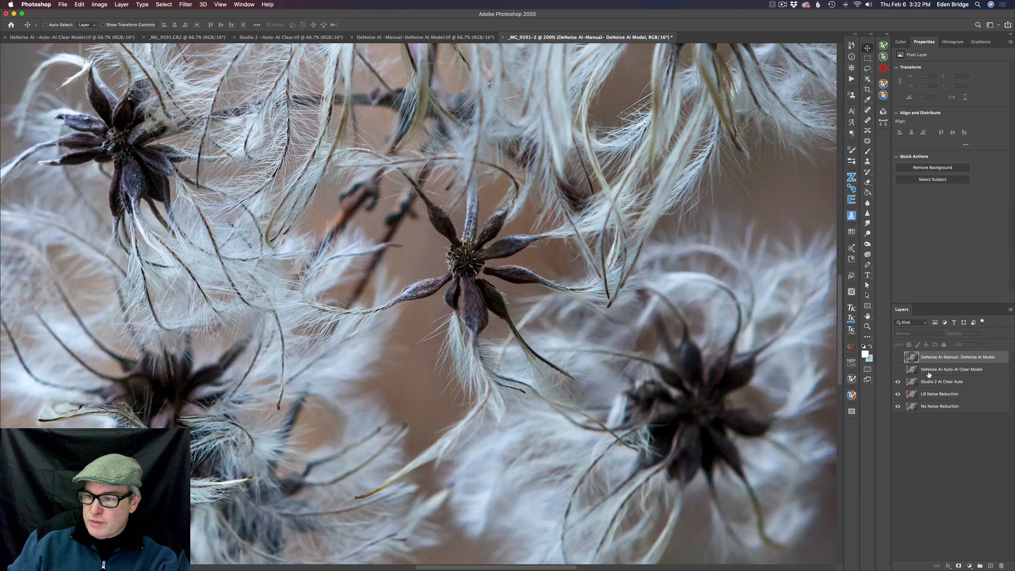
pyautogui.click(898, 382)
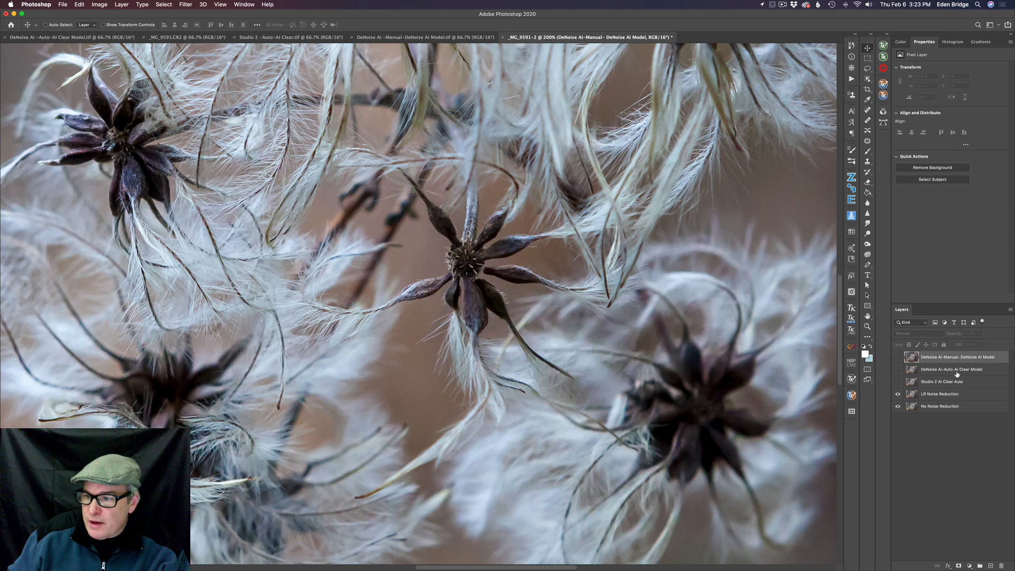
pyautogui.click(898, 370)
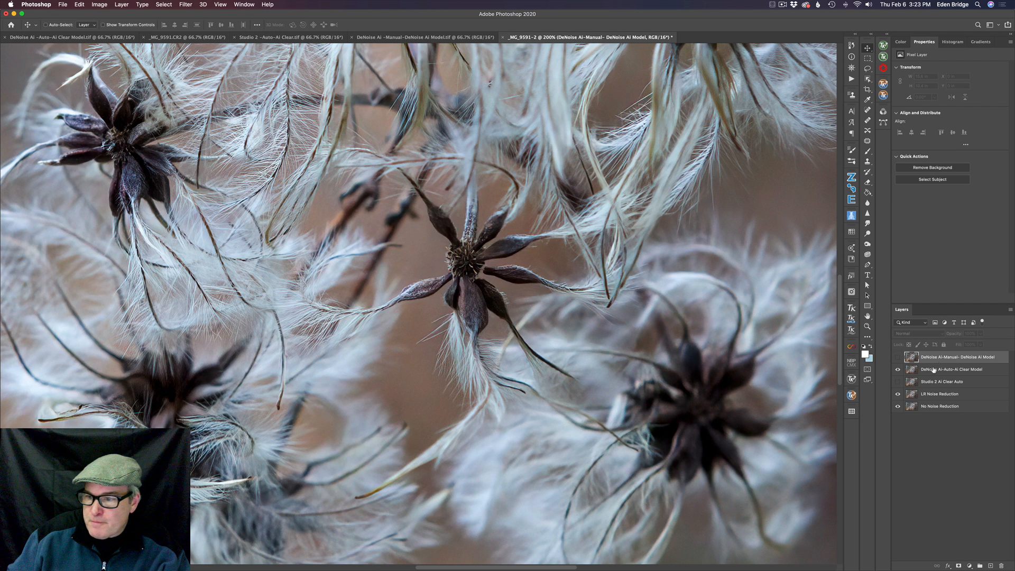
pyautogui.click(898, 370)
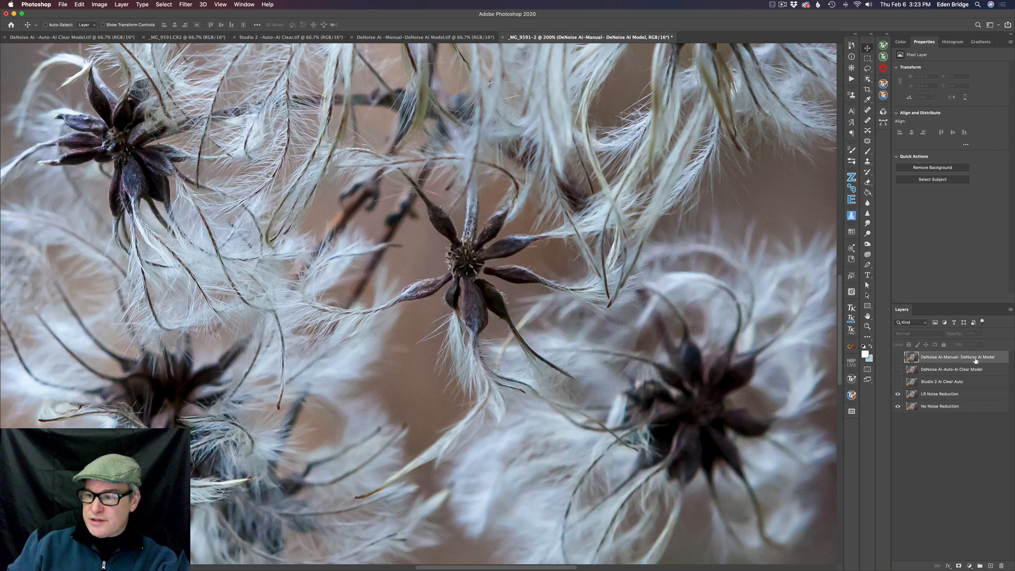
# - Compare the DeNoise AI-Manual-DeNoise AI Model layer with LR Noise Reduction by toggling its visibility
pyautogui.click(897, 359)
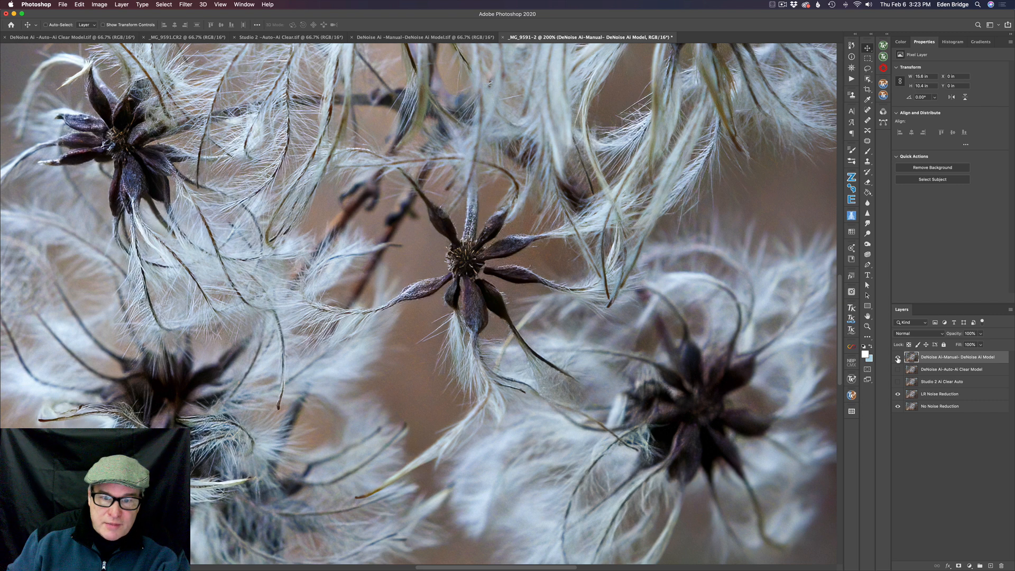
pyautogui.click(898, 359)
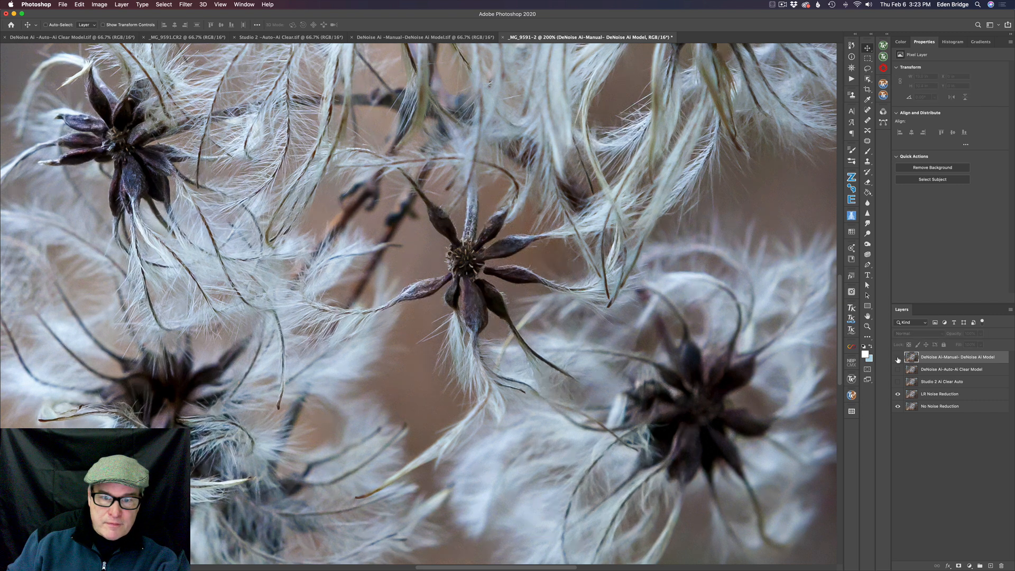
pyautogui.click(898, 359)
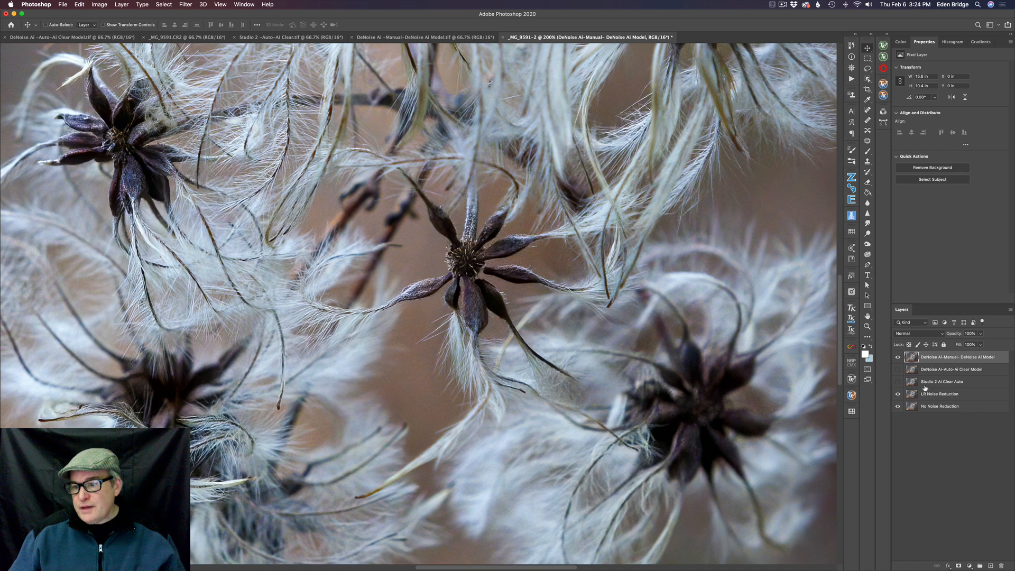
pyautogui.click(898, 357)
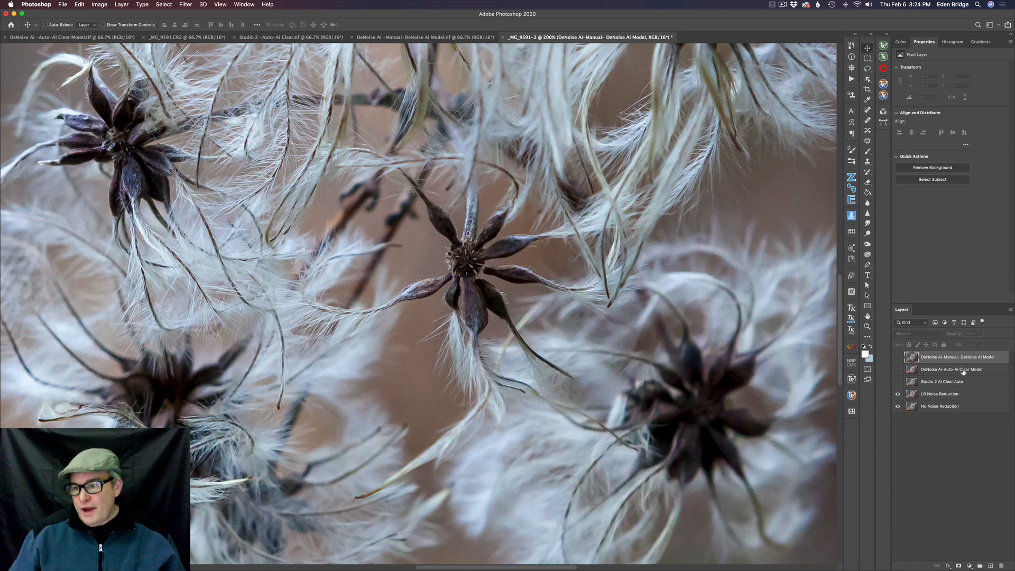
# - Compare the Studio 2 AI Clear Auto layer directly with the DeNoise AI-Auto-AI Clear Model layer
pyautogui.click(898, 382)
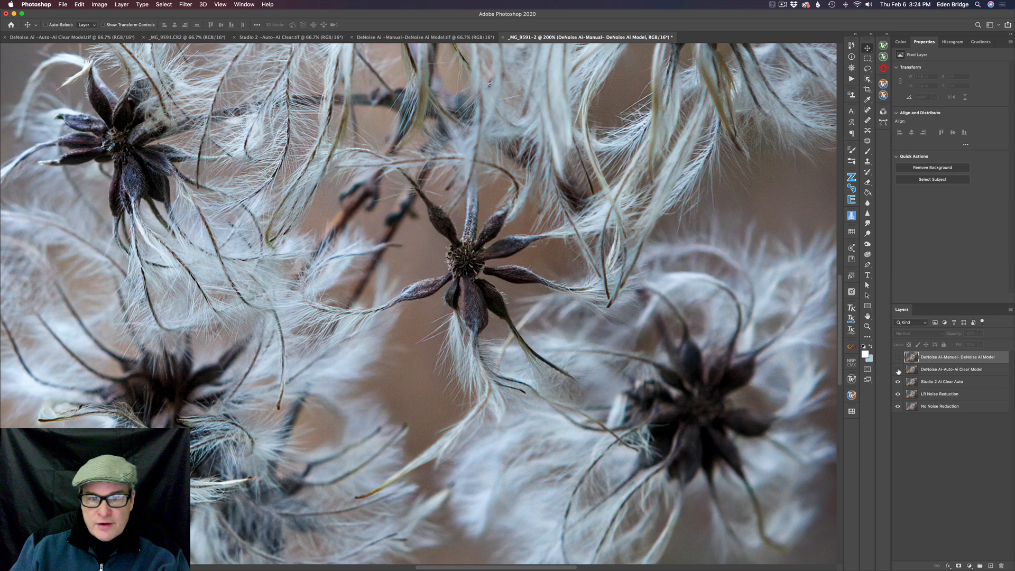
pyautogui.click(898, 371)
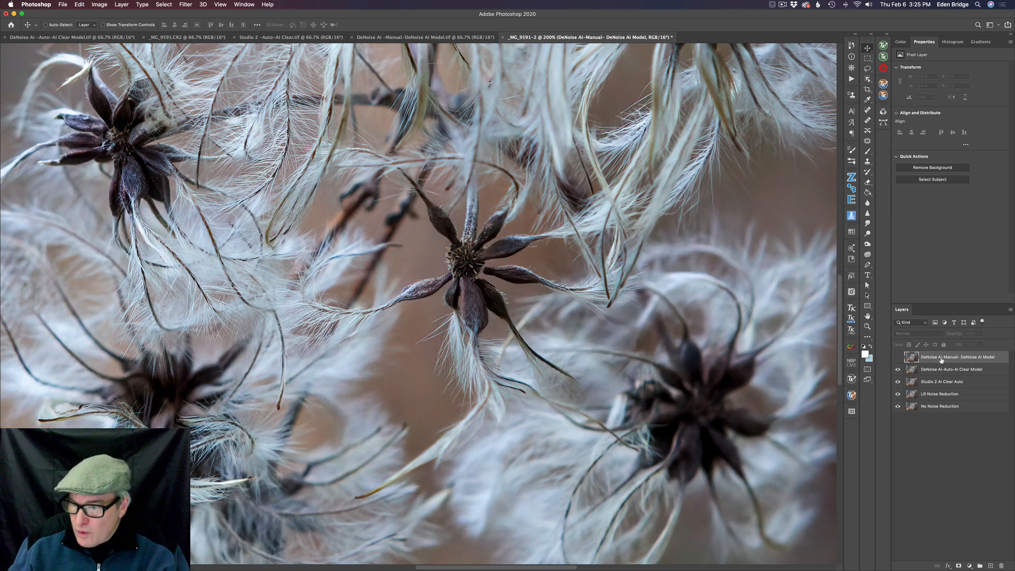
pyautogui.click(898, 369)
# - Compare the No Noise Reduction layer with the LR Noise Reduction, Studio 2 AI Clear Auto and manual DeNoise AI Model layers
pyautogui.click(898, 394)
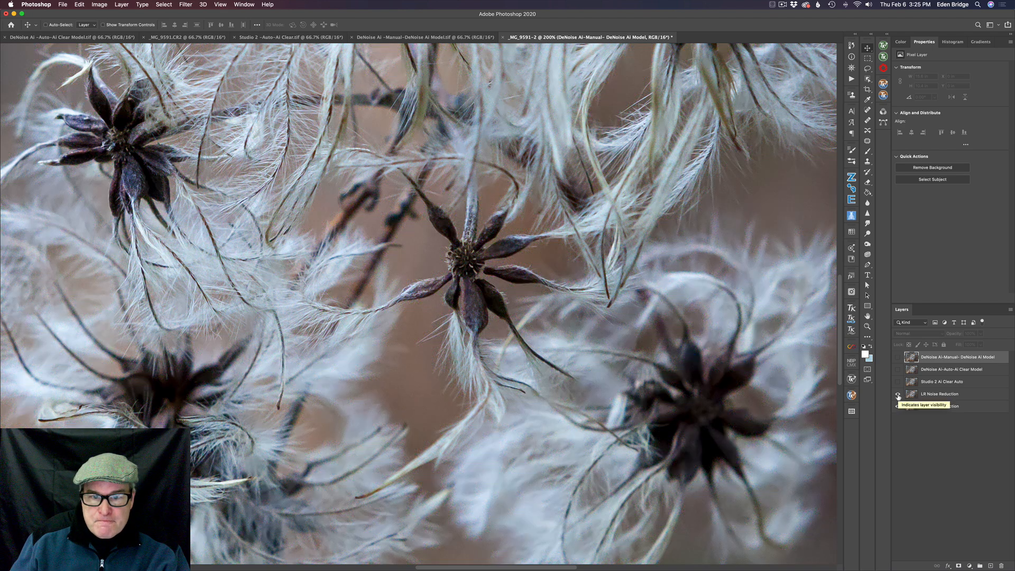
pyautogui.click(898, 395)
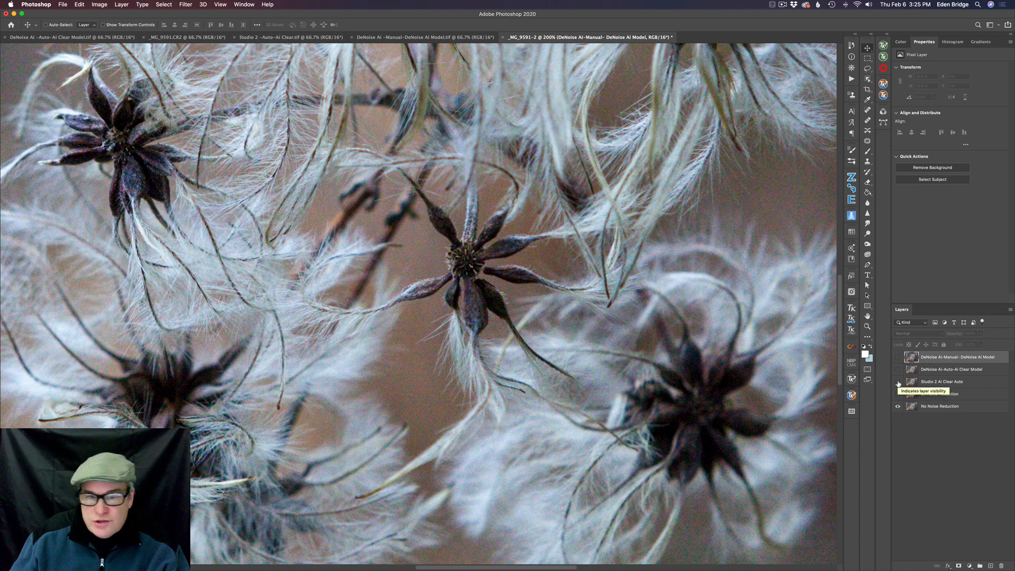
pyautogui.click(898, 382)
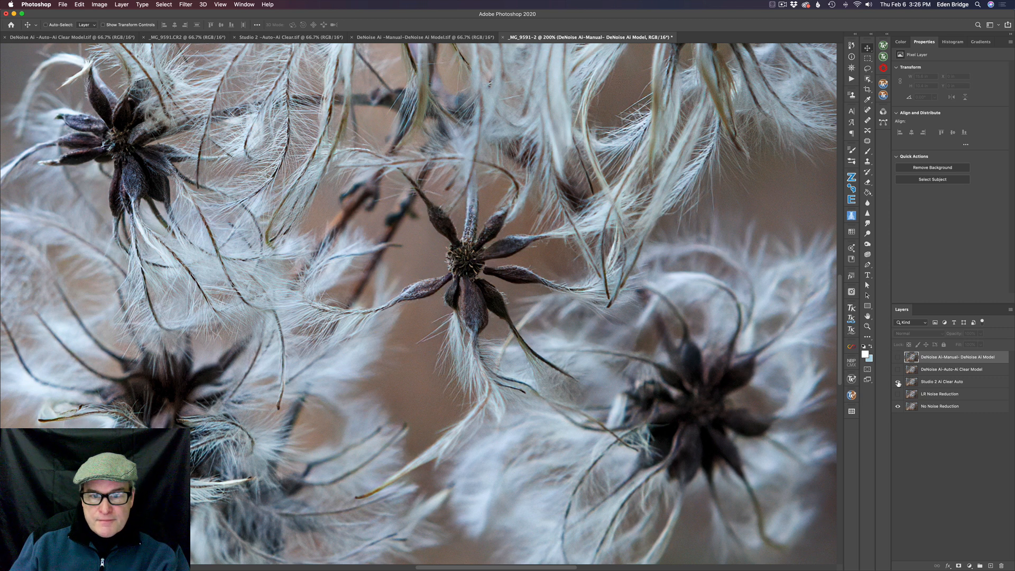
pyautogui.click(898, 382)
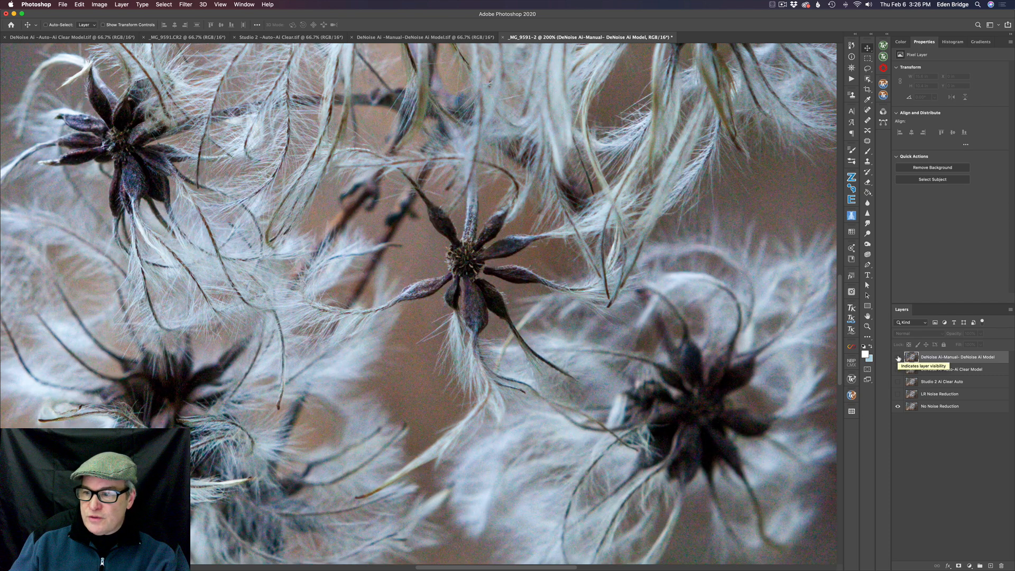
pyautogui.click(898, 358)
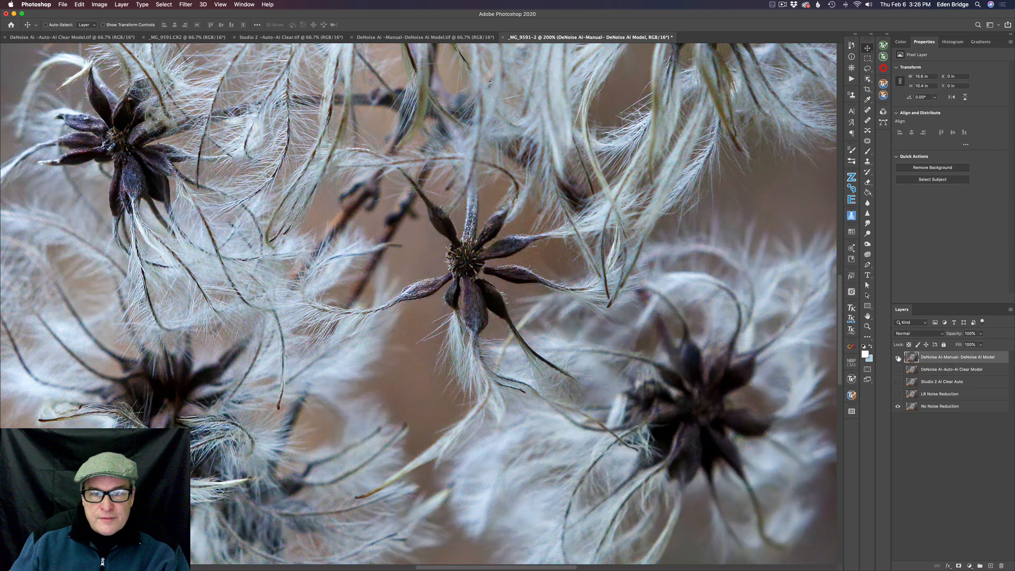